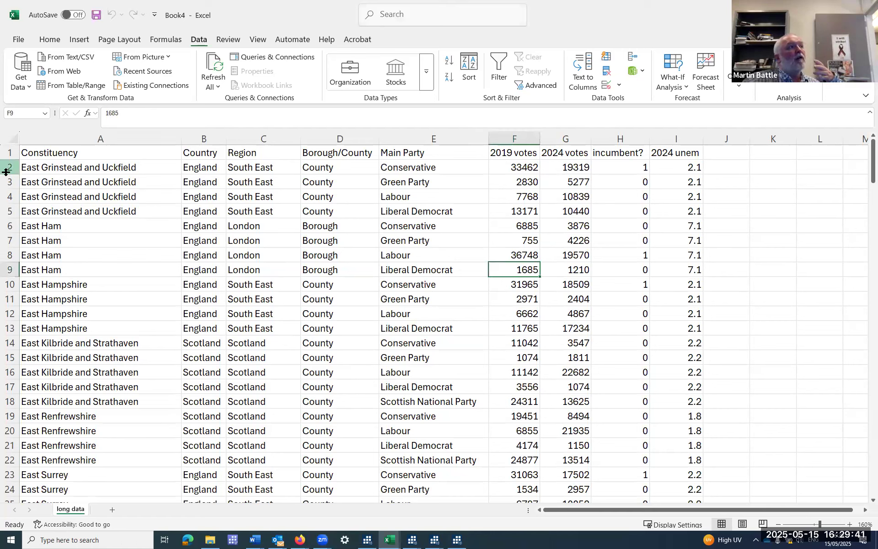
{"action": "left_click_drag", "start_coordinate": [6, 167], "coordinate": [11, 213]}
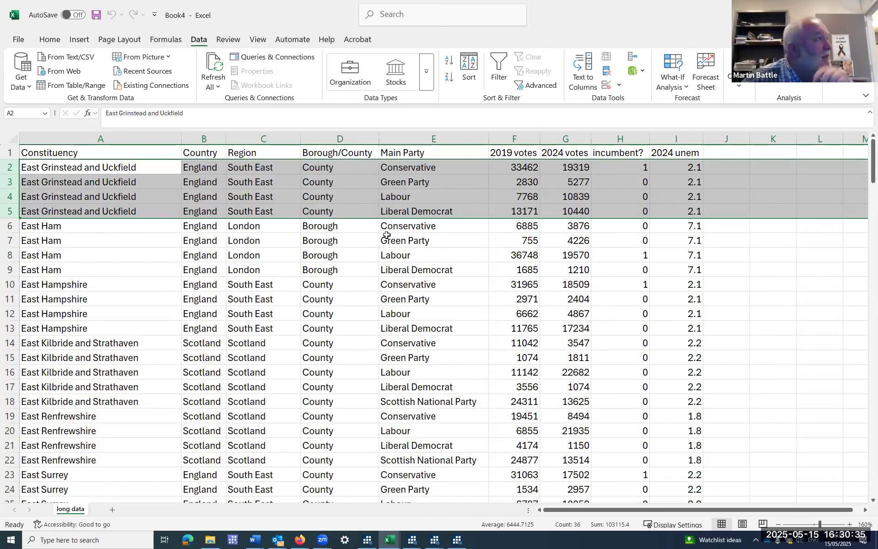
{"action": "left_click", "coordinate": [280, 267]}
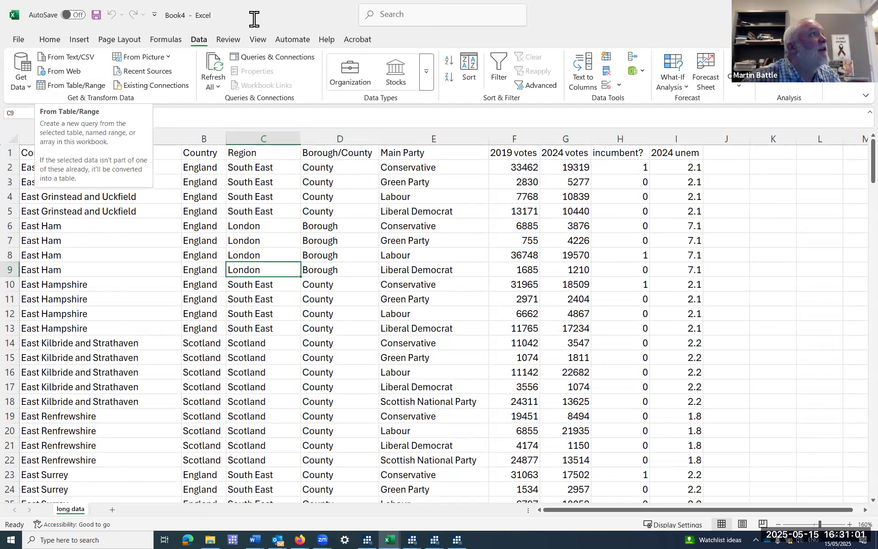
{"action": "left_click", "coordinate": [79, 85]}
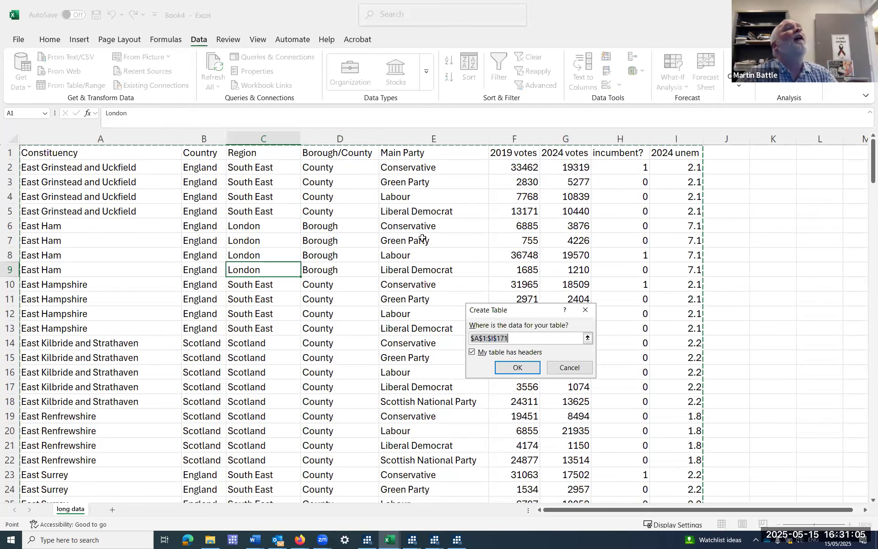
{"action": "left_click", "coordinate": [586, 310]}
Copy columns A to F, Constituency through 2019 votes, and paste them as values into a new sheet.
{"action": "left_click", "coordinate": [81, 138]}
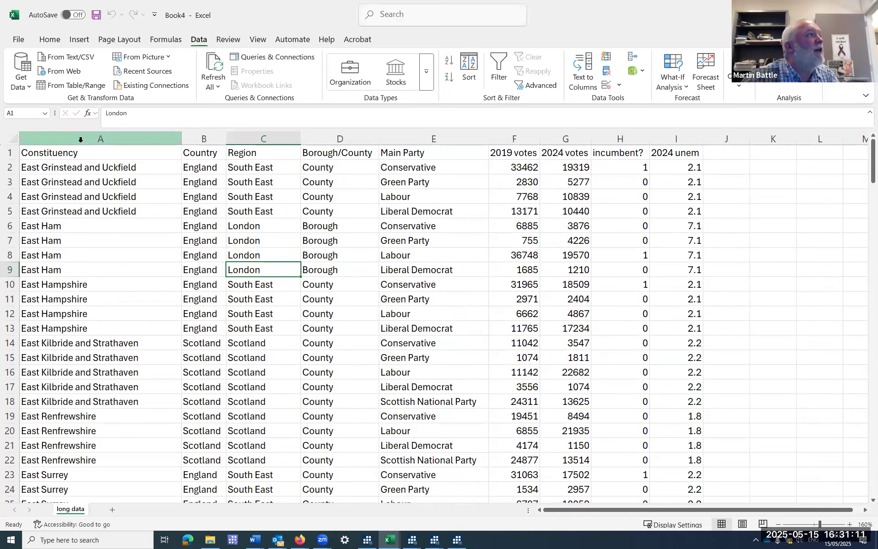
{"action": "left_click_drag", "start_coordinate": [353, 136], "coordinate": [501, 137]}
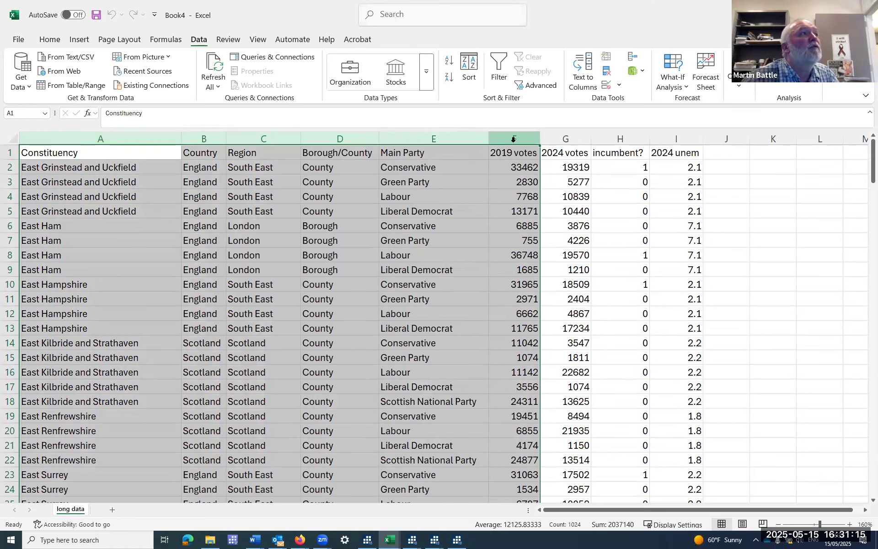
{"action": "right_click", "coordinate": [451, 219]}
{"action": "left_click", "coordinate": [471, 257]}
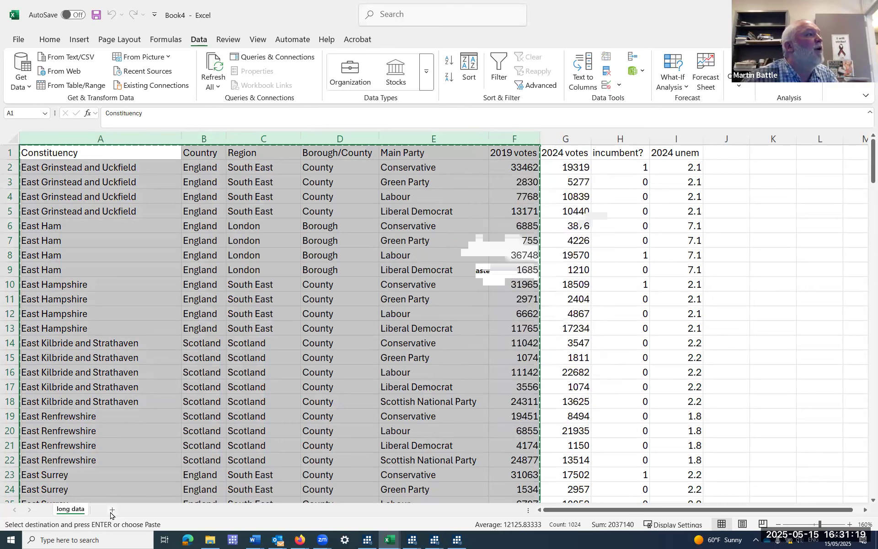
{"action": "left_click", "coordinate": [112, 510]}
{"action": "right_click", "coordinate": [29, 143]}
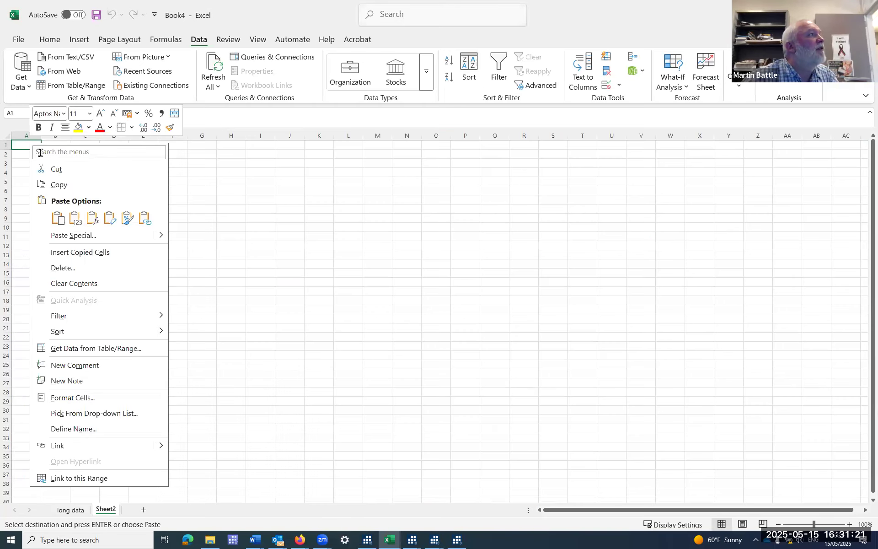
{"action": "left_click", "coordinate": [75, 217]}
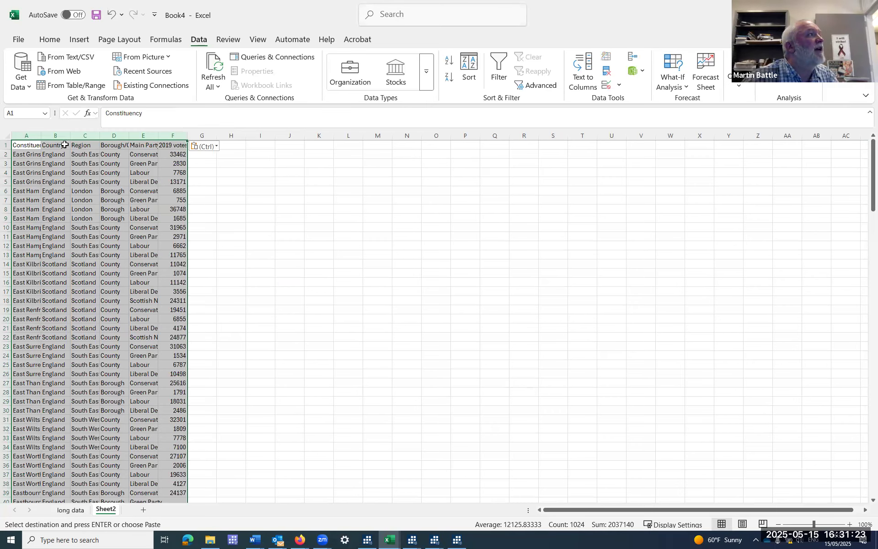
Delete the Country, Region and Borough/County columns from the copied data on Sheet2.
{"action": "left_click_drag", "start_coordinate": [62, 136], "coordinate": [112, 137]}
{"action": "right_click", "coordinate": [112, 136]}
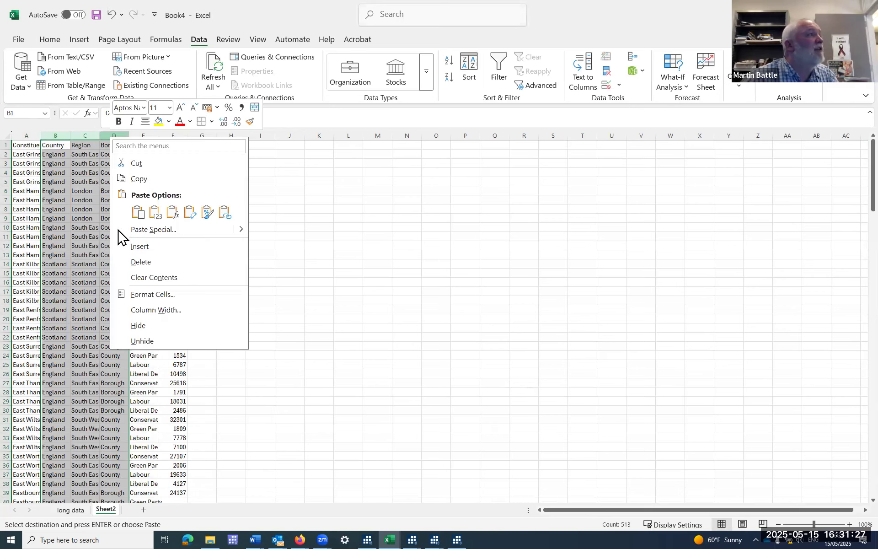
{"action": "left_click", "coordinate": [141, 265]}
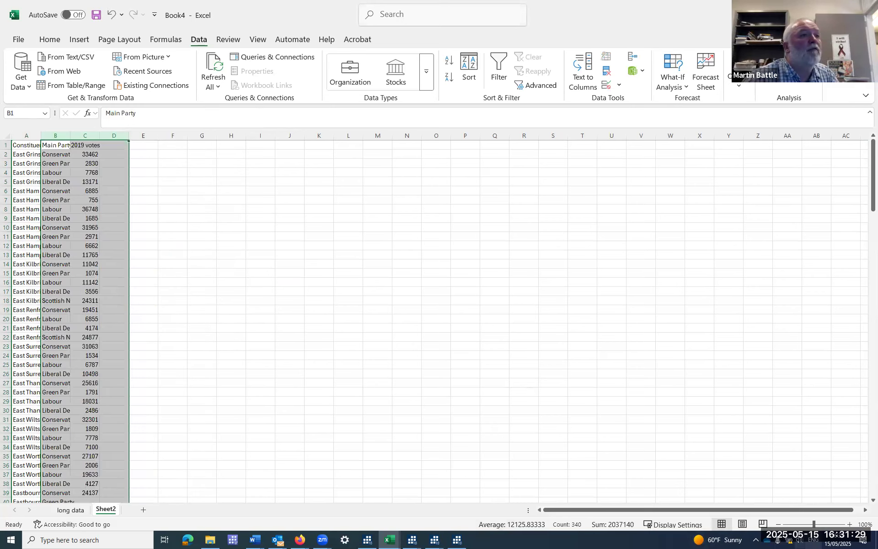
Autofit the widths of the Constituency, Main Party and 2019 votes columns to their contents.
{"action": "left_click", "coordinate": [850, 524]}
{"action": "left_click", "coordinate": [851, 524]}
{"action": "left_click", "coordinate": [850, 524]}
{"action": "left_click", "coordinate": [850, 524]}
{"action": "left_click", "coordinate": [850, 525]}
{"action": "left_click", "coordinate": [850, 525]}
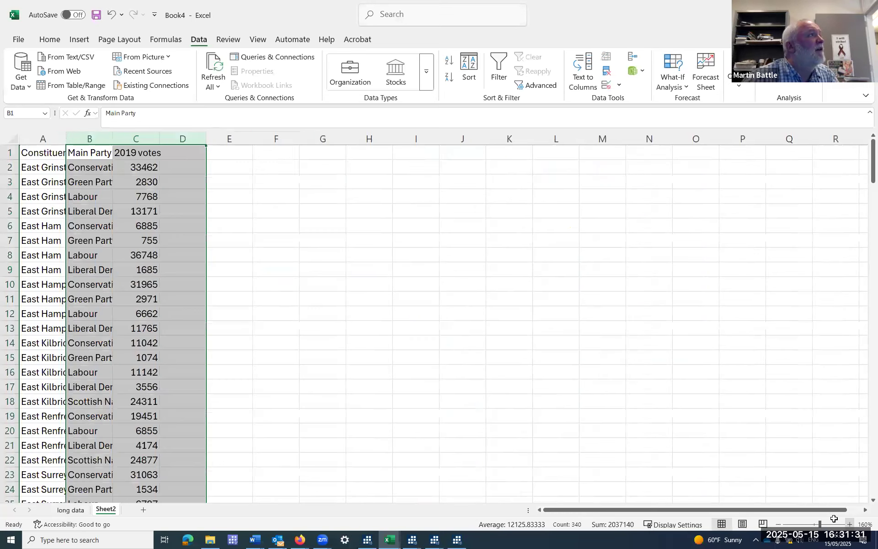
{"action": "left_click", "coordinate": [851, 524]}
{"action": "double_click", "coordinate": [850, 525]}
{"action": "left_click_drag", "start_coordinate": [63, 143], "coordinate": [158, 143]}
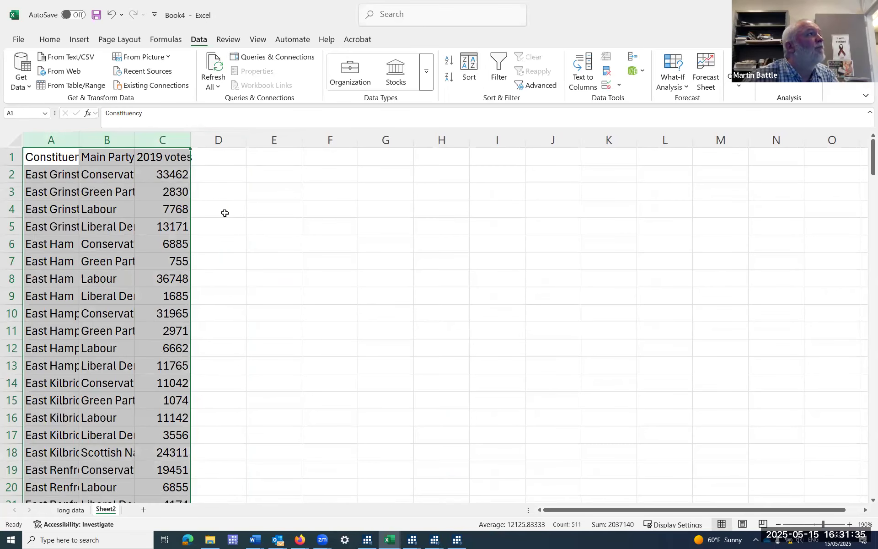
{"action": "key", "text": "alt+h"}
{"action": "key", "text": "o"}
{"action": "key", "text": "i"}
Load the range A1:C171 as a table with headers into the Power Query Editor.
{"action": "left_click", "coordinate": [295, 224]}
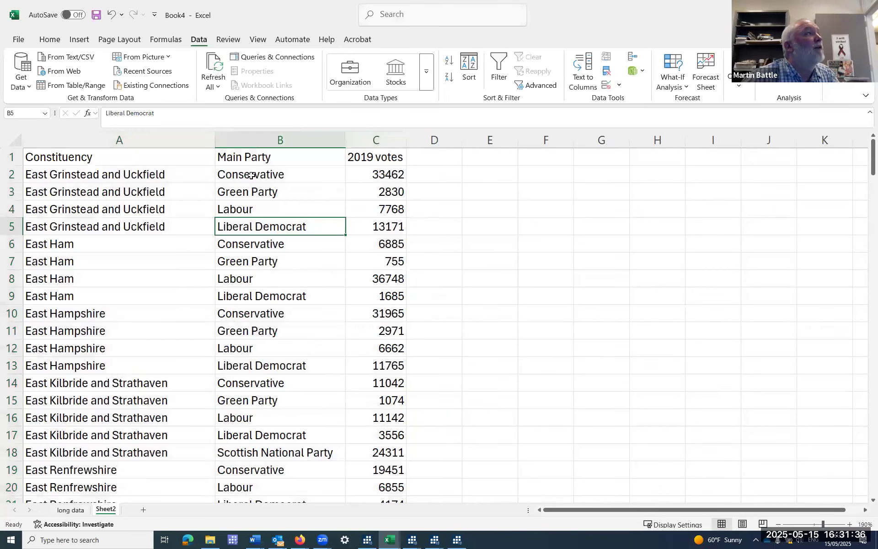
{"action": "left_click", "coordinate": [68, 86]}
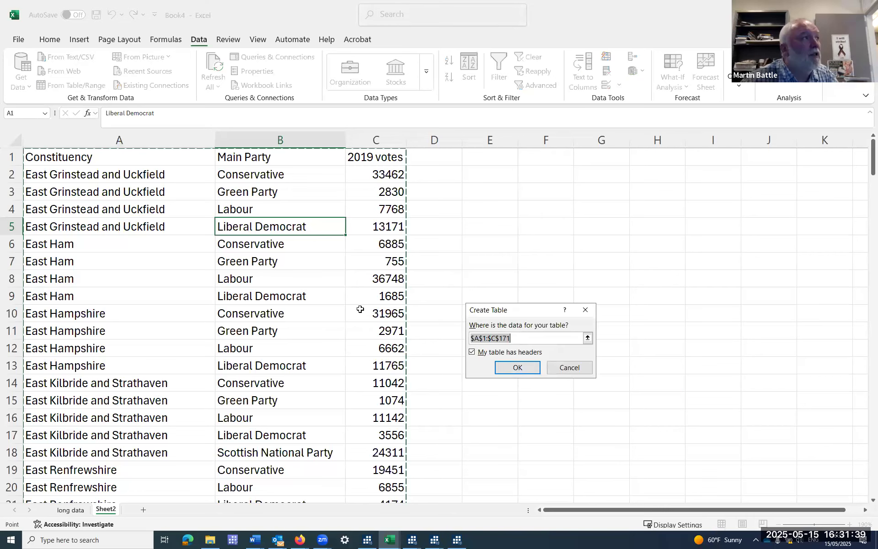
{"action": "scroll", "coordinate": [362, 329], "scroll_direction": "down", "scroll_amount": 20}
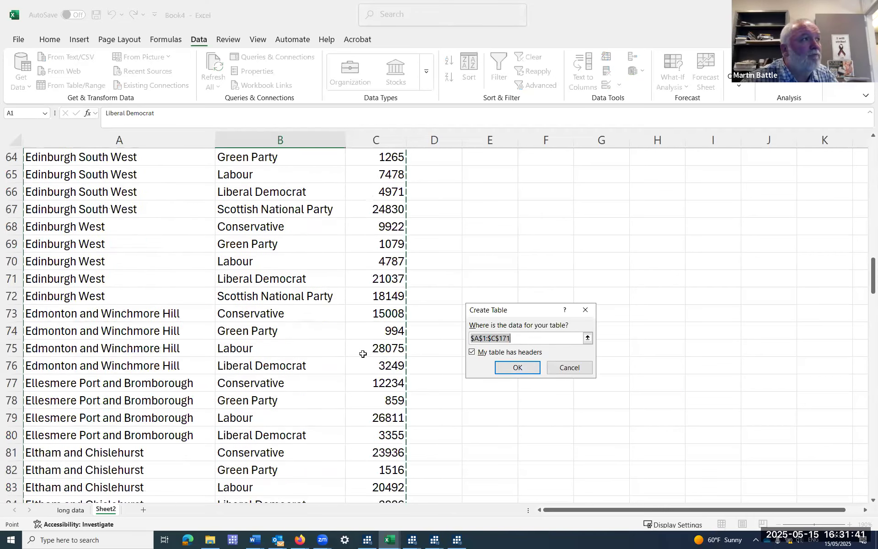
{"action": "scroll", "coordinate": [363, 354], "scroll_direction": "down", "scroll_amount": 19}
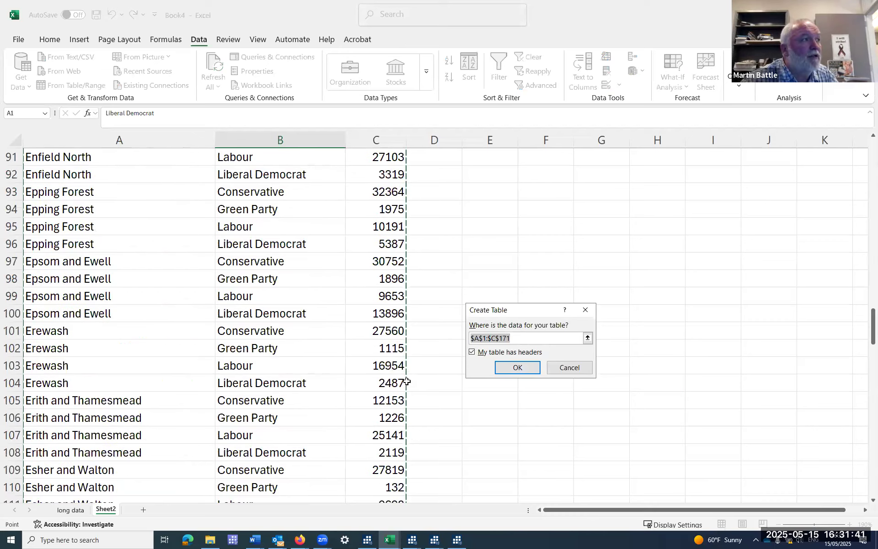
{"action": "left_click", "coordinate": [513, 369]}
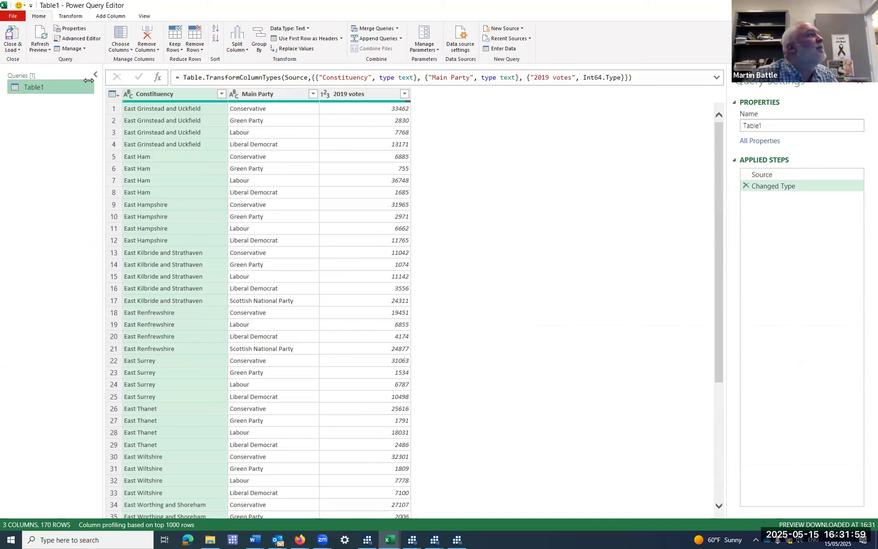
{"action": "left_click", "coordinate": [66, 17]}
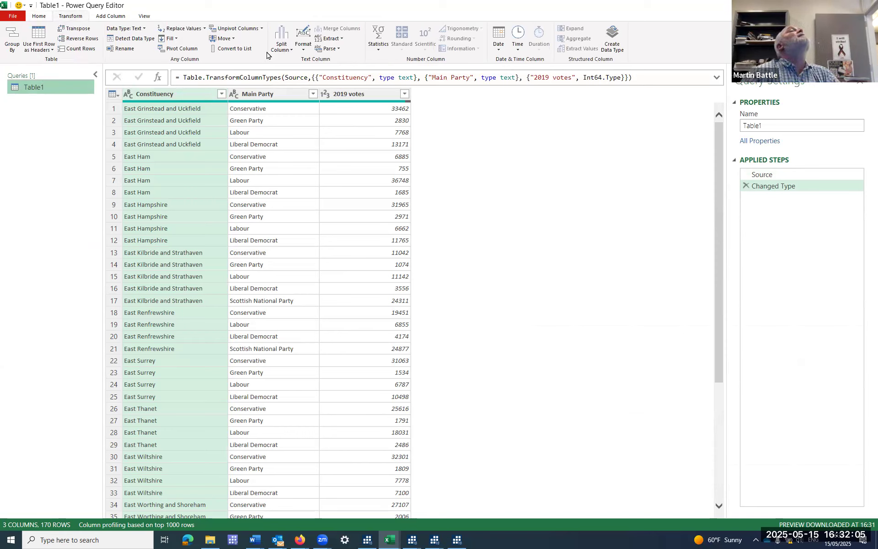
{"action": "left_click", "coordinate": [182, 49]}
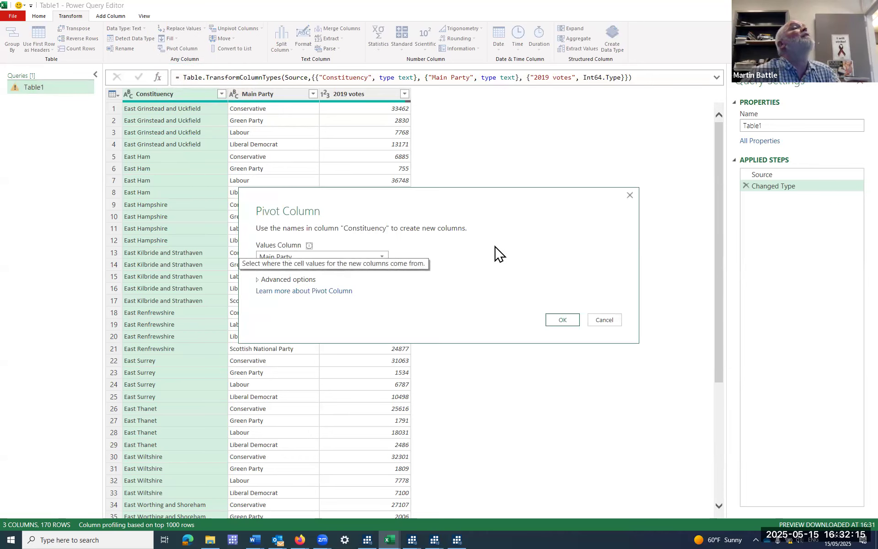
{"action": "left_click", "coordinate": [380, 257]}
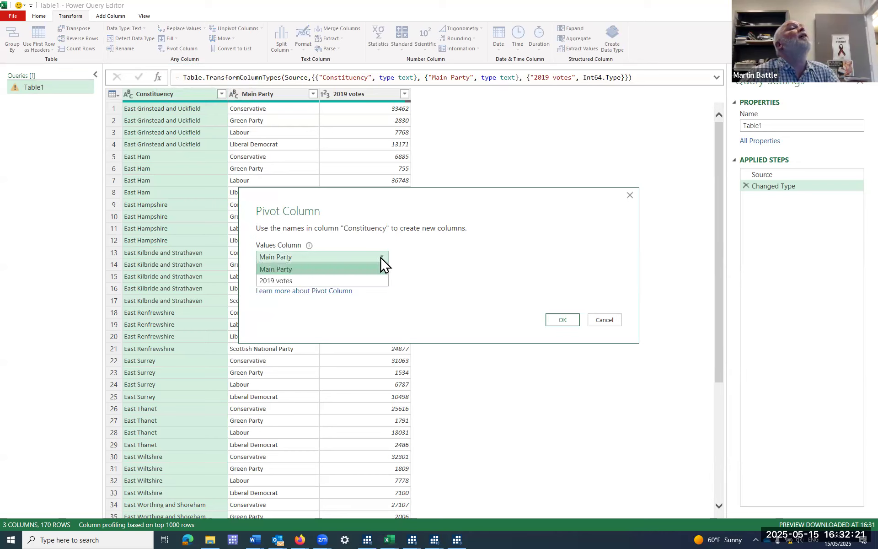
{"action": "left_click", "coordinate": [382, 259]}
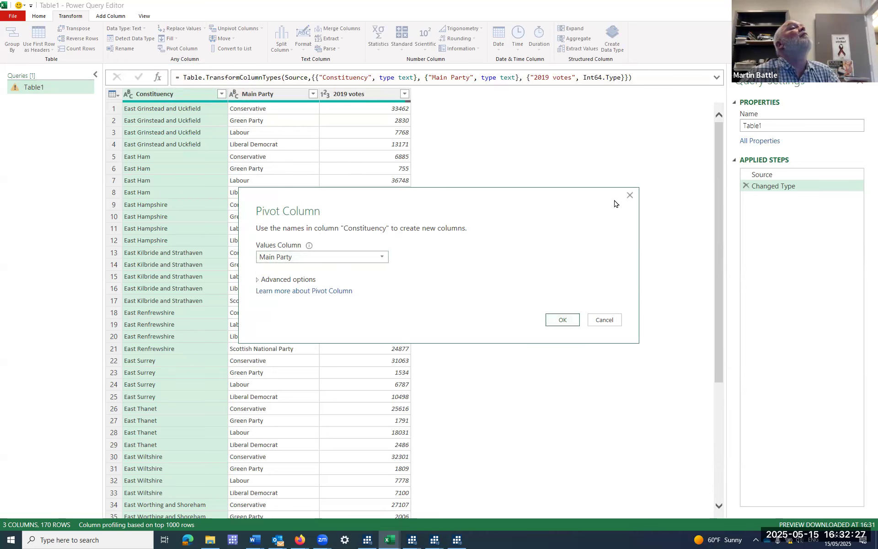
{"action": "left_click", "coordinate": [629, 196]}
Pivot the Main Party column into separate party columns, using 2019 votes as the values column.
{"action": "left_click", "coordinate": [268, 93]}
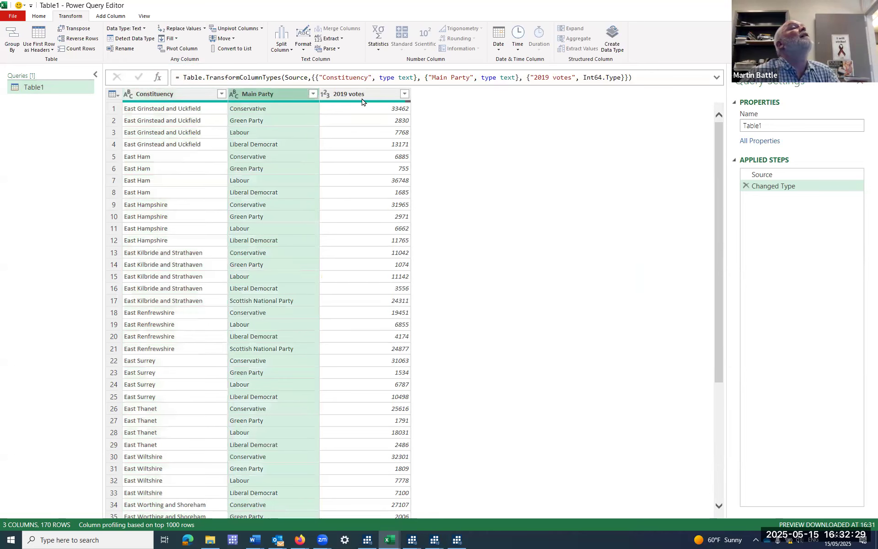
{"action": "left_click", "coordinate": [185, 51]}
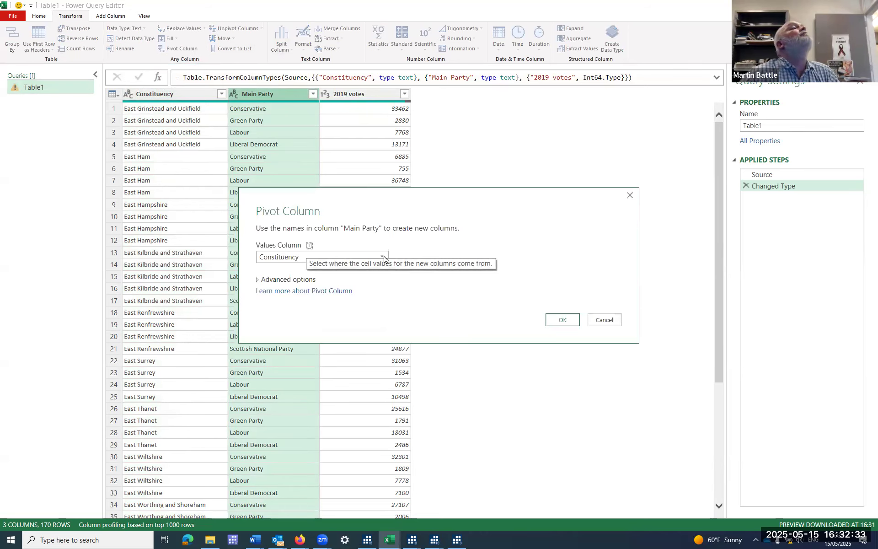
{"action": "left_click", "coordinate": [338, 257]}
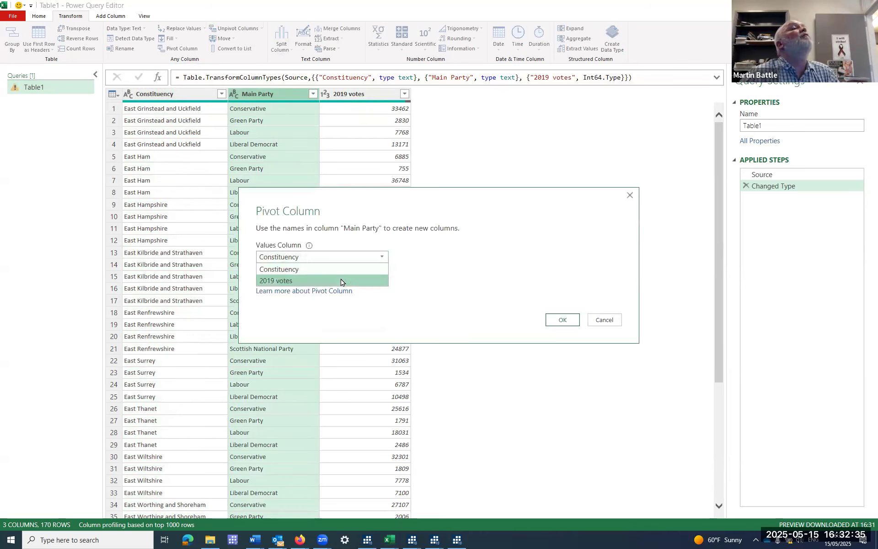
{"action": "left_click", "coordinate": [341, 281]}
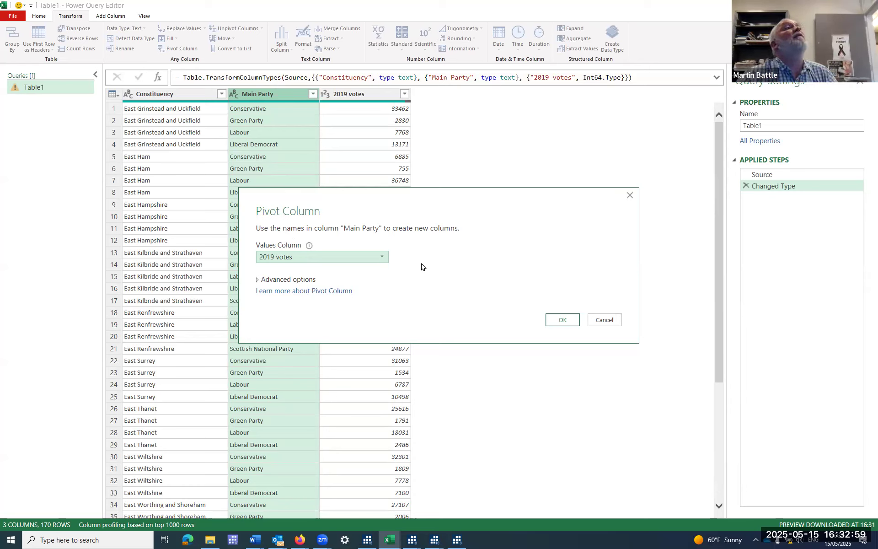
{"action": "left_click", "coordinate": [563, 320]}
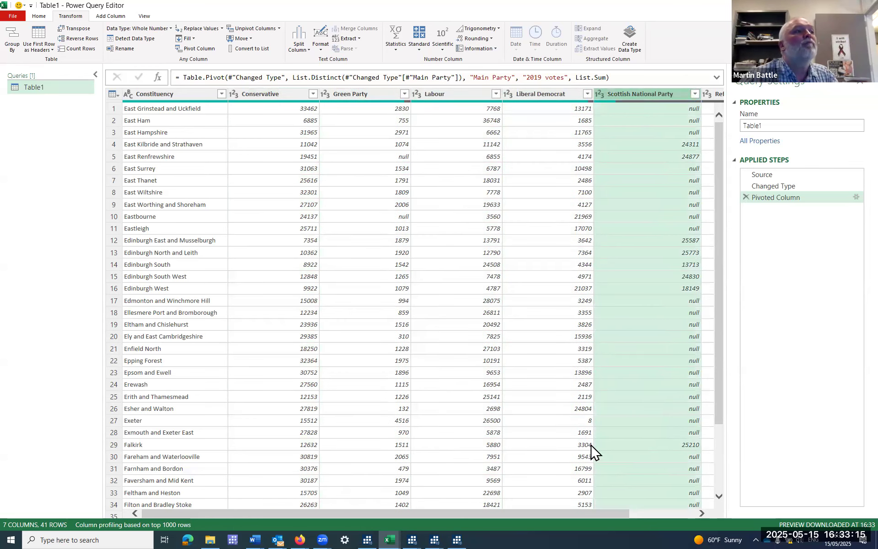
{"action": "left_click_drag", "start_coordinate": [581, 516], "coordinate": [448, 502]}
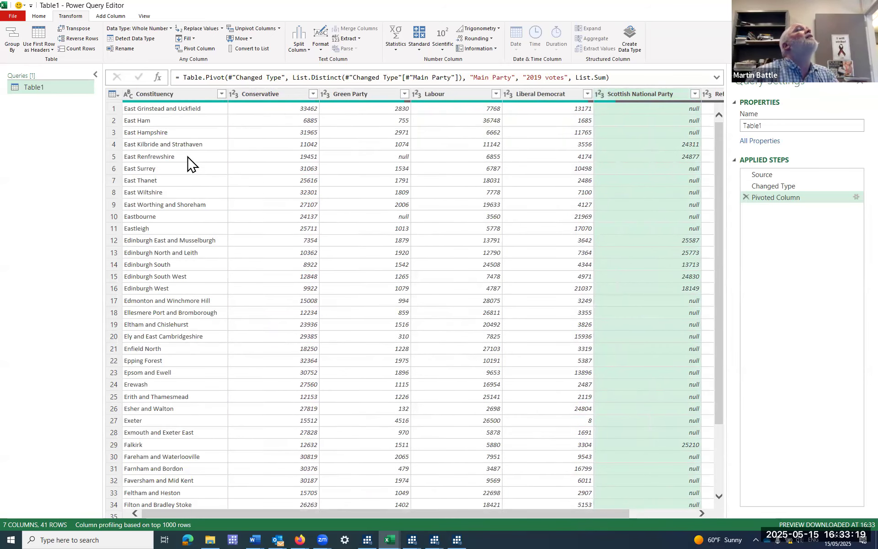
Close the query editor and load the pivoted query as a table on a new worksheet.
{"action": "left_click", "coordinate": [40, 17]}
{"action": "left_click", "coordinate": [18, 50]}
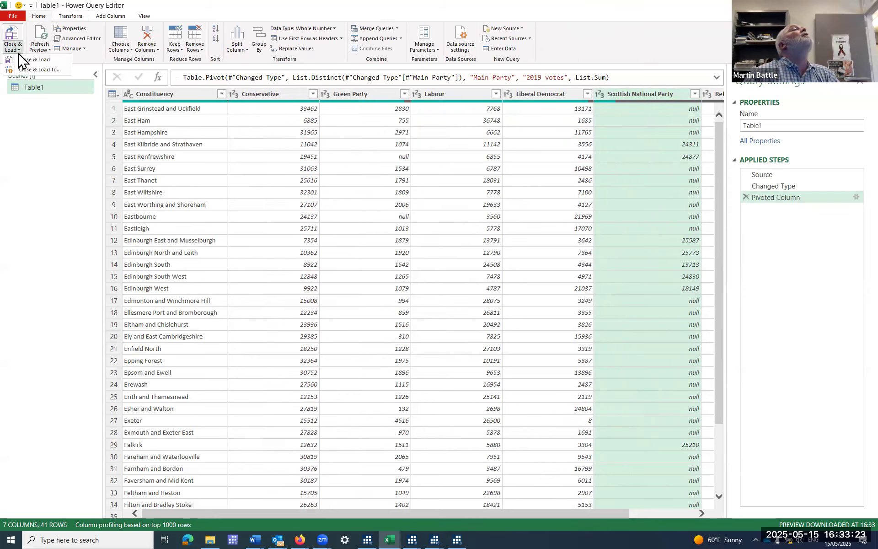
{"action": "left_click", "coordinate": [29, 70]}
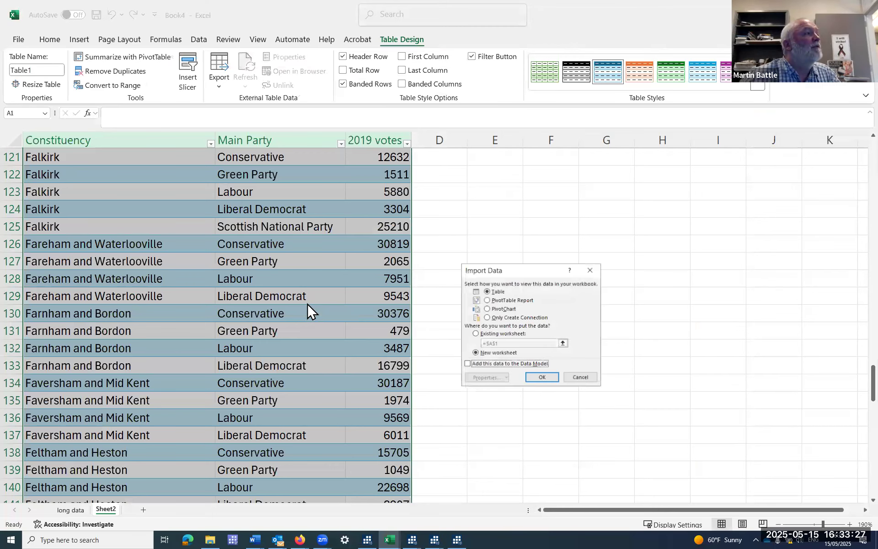
{"action": "left_click", "coordinate": [543, 377]}
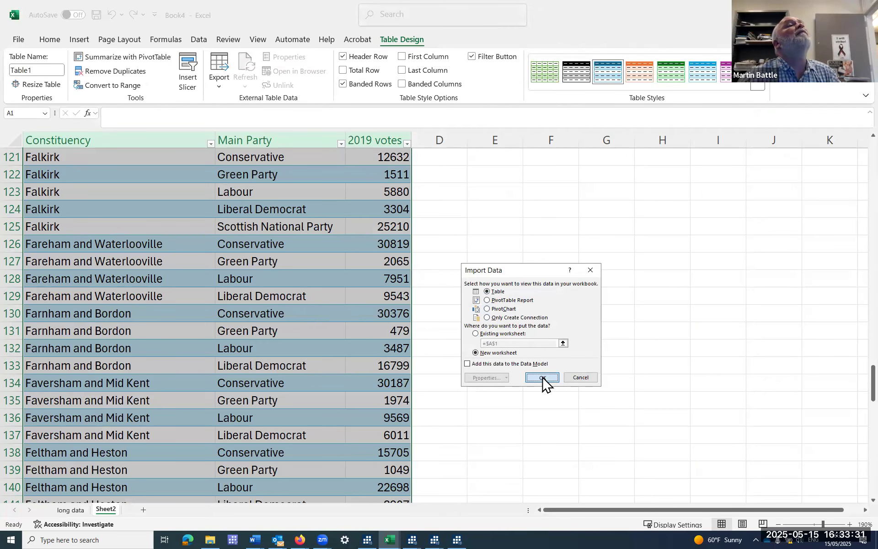
{"action": "left_click", "coordinate": [542, 378]}
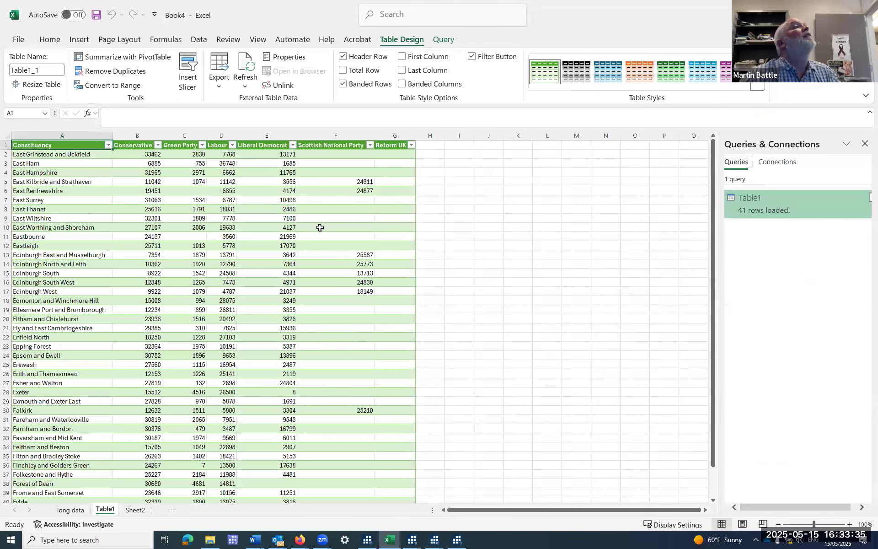
Convert the loaded query table to a normal range, removing its query definition from the sheet.
{"action": "left_click", "coordinate": [320, 228]}
{"action": "right_click", "coordinate": [178, 253]}
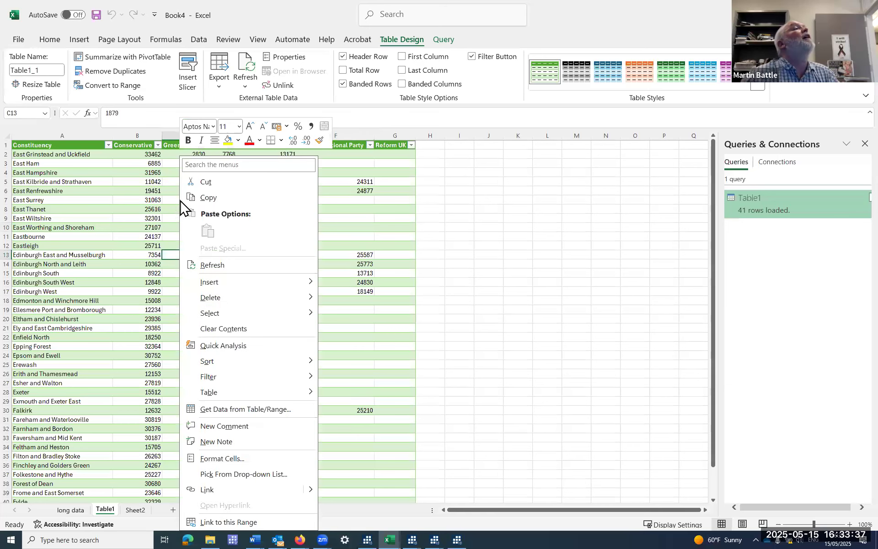
{"action": "left_click", "coordinate": [122, 86]}
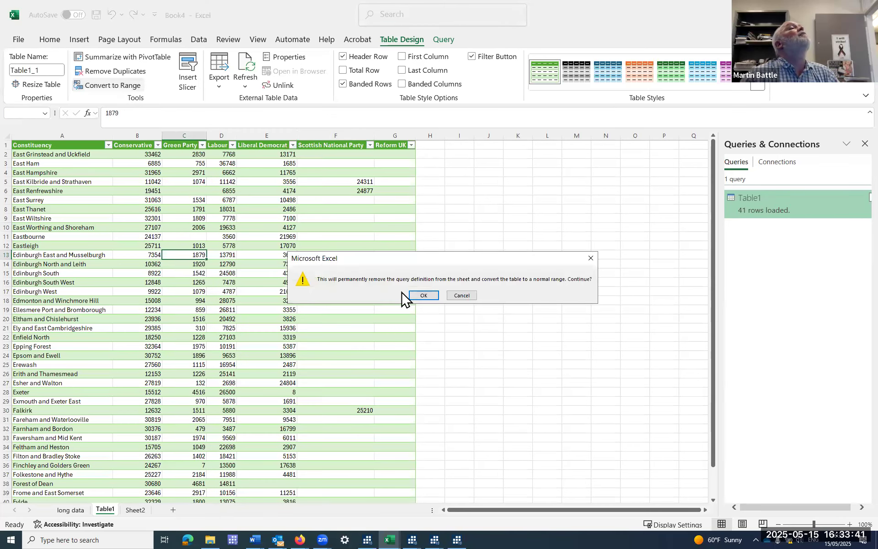
{"action": "left_click", "coordinate": [423, 297]}
{"action": "left_click", "coordinate": [183, 200]}
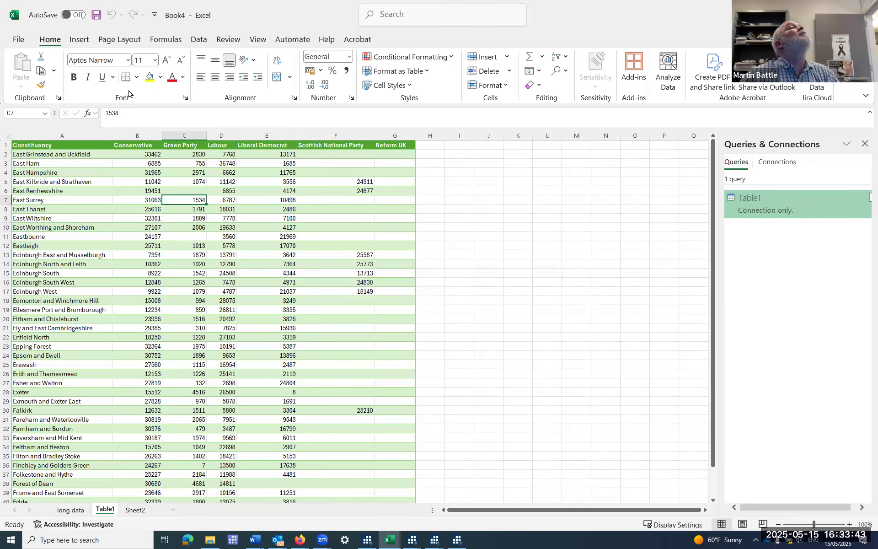
Examine the wide table's rows and the values under each party column, down to the last constituency.
{"action": "left_click", "coordinate": [77, 41]}
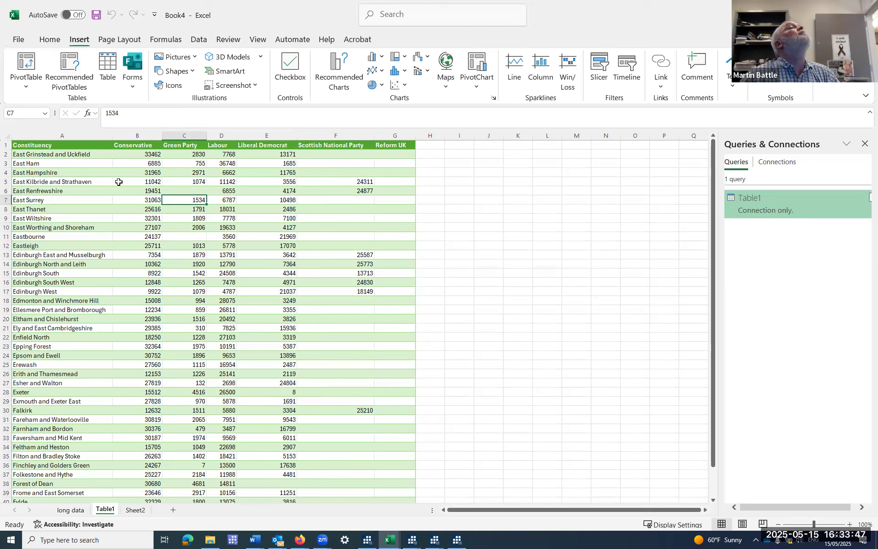
{"action": "key", "text": "Up"}
{"action": "key", "text": "Left"}
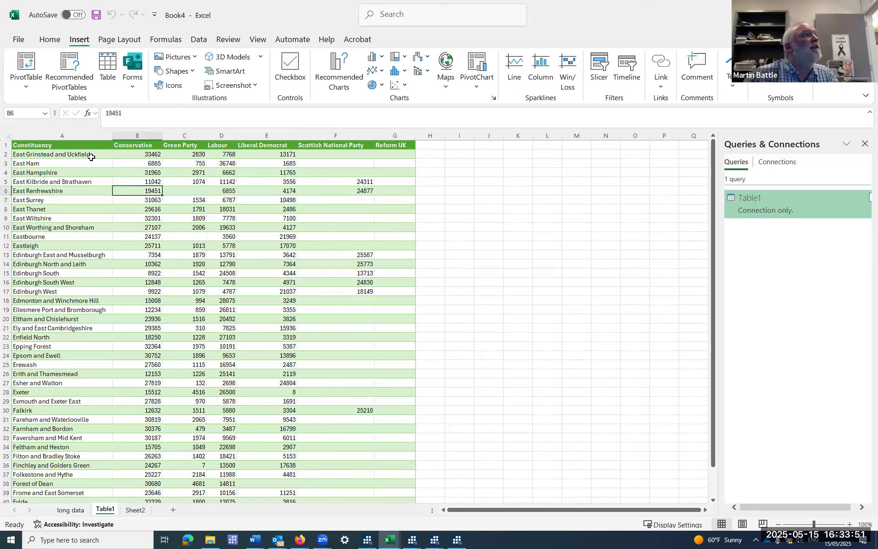
{"action": "scroll", "coordinate": [149, 424], "scroll_direction": "down", "scroll_amount": 6}
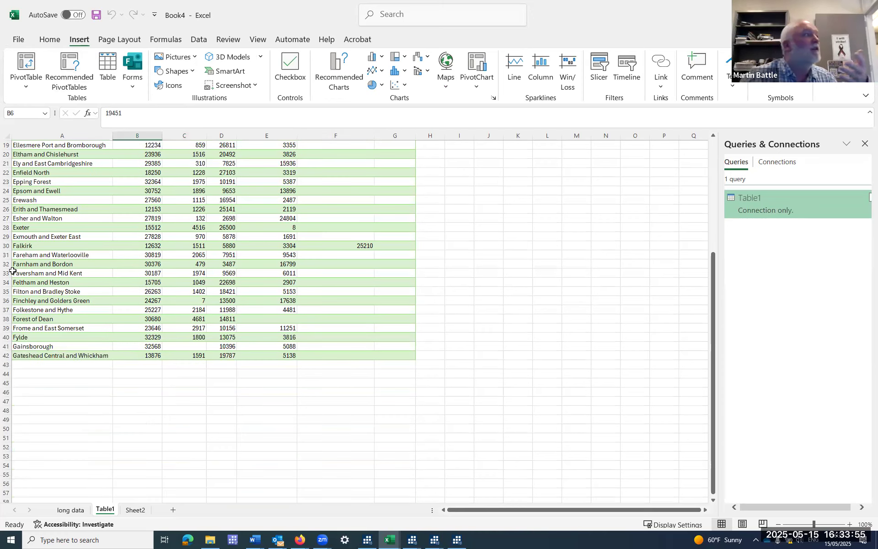
{"action": "scroll", "coordinate": [60, 278], "scroll_direction": "up", "scroll_amount": 6}
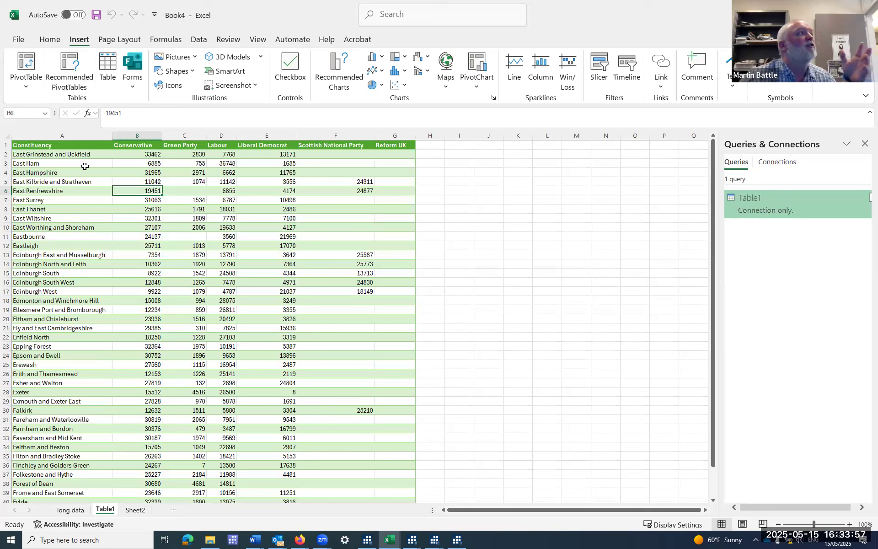
{"action": "left_click", "coordinate": [39, 154]}
{"action": "left_click", "coordinate": [142, 154]}
{"action": "left_click", "coordinate": [191, 154]}
{"action": "left_click", "coordinate": [221, 155]}
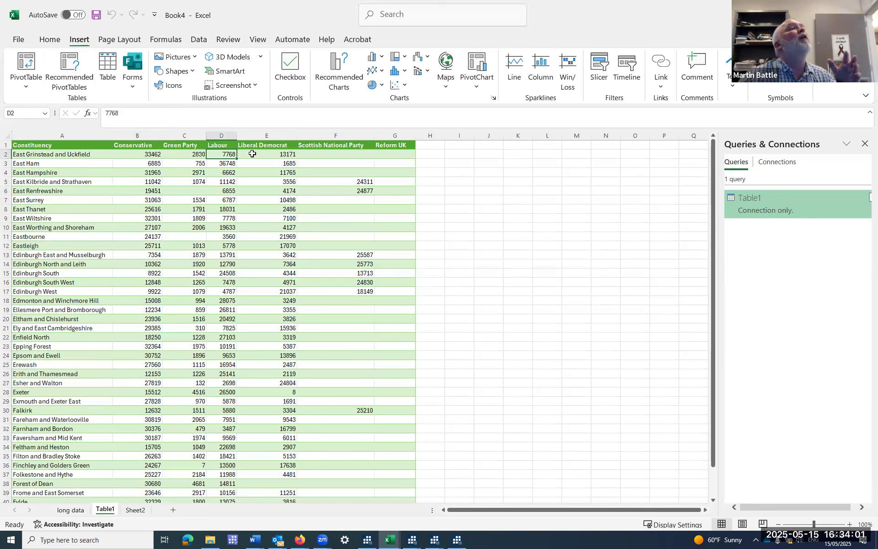
{"action": "left_click", "coordinate": [258, 156]}
{"action": "left_click", "coordinate": [336, 156]}
{"action": "left_click", "coordinate": [392, 155]}
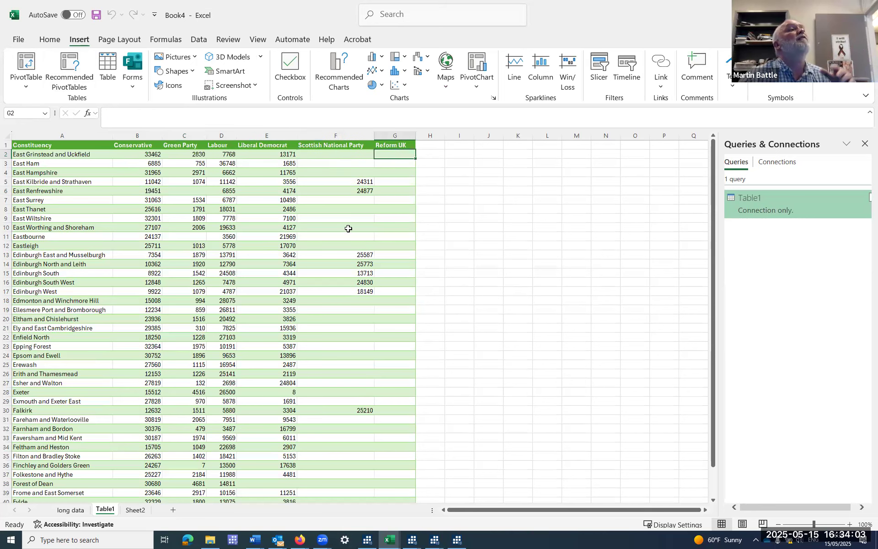
{"action": "scroll", "coordinate": [420, 291], "scroll_direction": "down", "scroll_amount": 5}
{"action": "scroll", "coordinate": [417, 274], "scroll_direction": "up", "scroll_amount": 5}
Delete the empty Reform UK column from the wide table.
{"action": "left_click", "coordinate": [395, 133]}
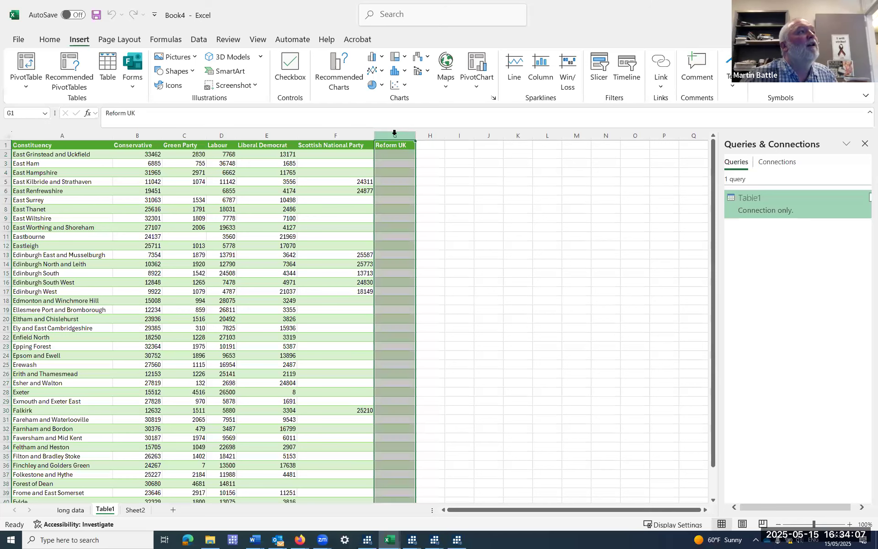
{"action": "right_click", "coordinate": [391, 137]}
{"action": "left_click", "coordinate": [419, 259]}
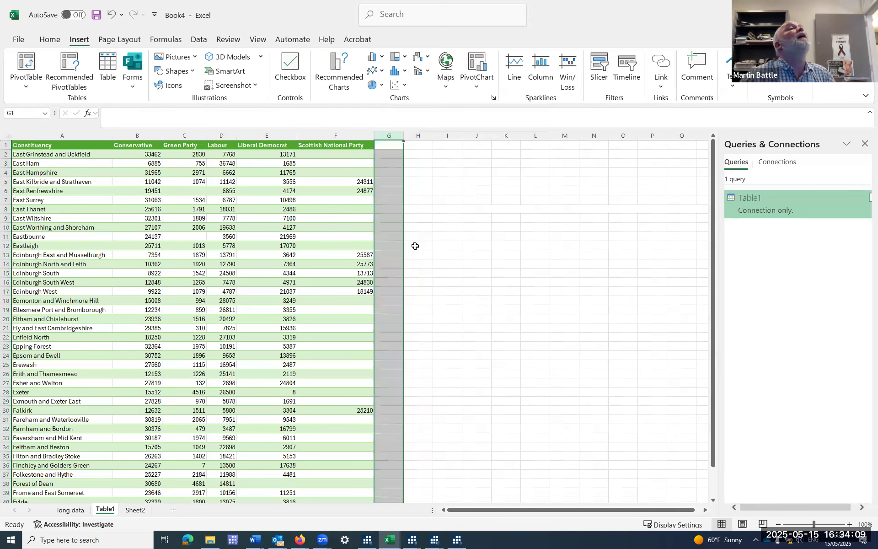
{"action": "left_click", "coordinate": [134, 146]}
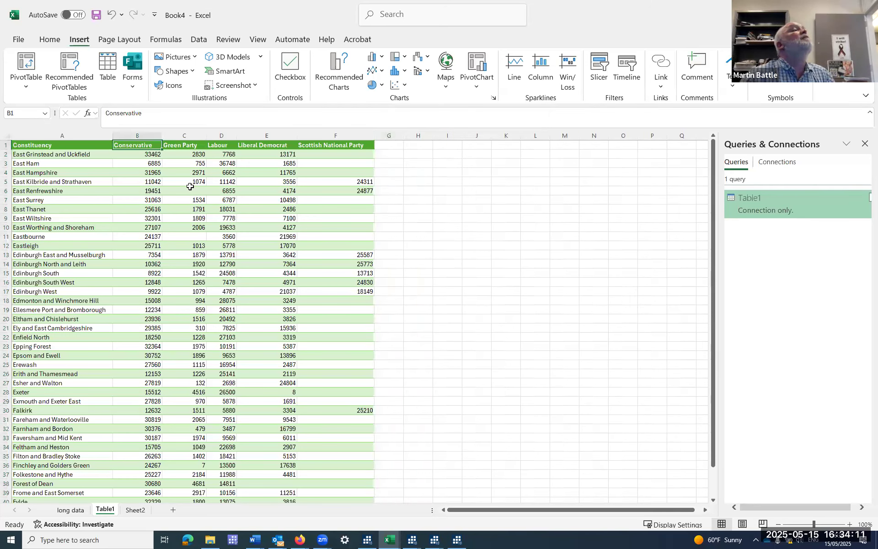
Rename the worksheet holding the wide table as 2019.
{"action": "right_click", "coordinate": [106, 512]}
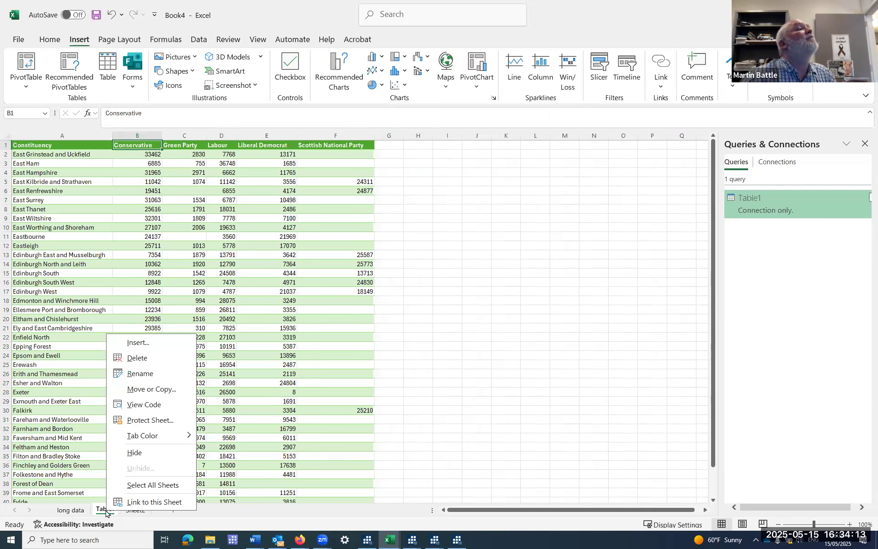
{"action": "left_click", "coordinate": [140, 373]}
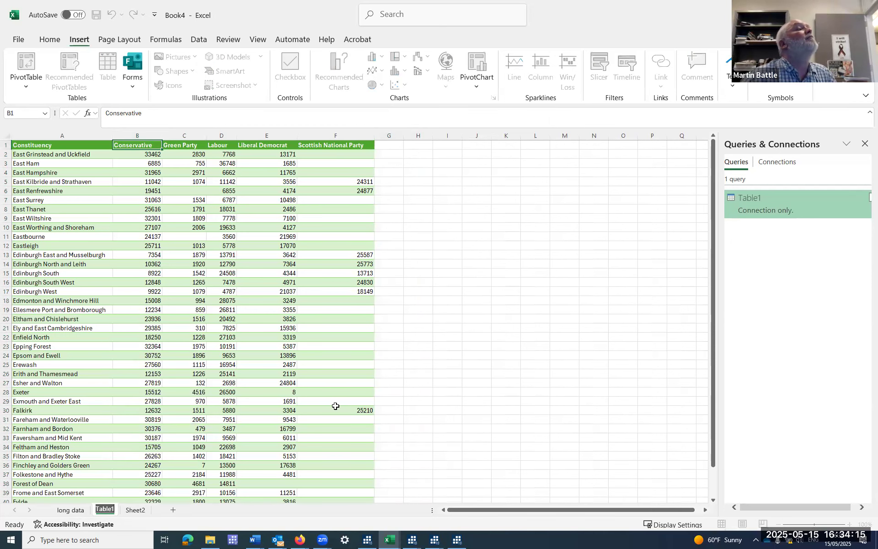
{"action": "type", "text": "2016"}
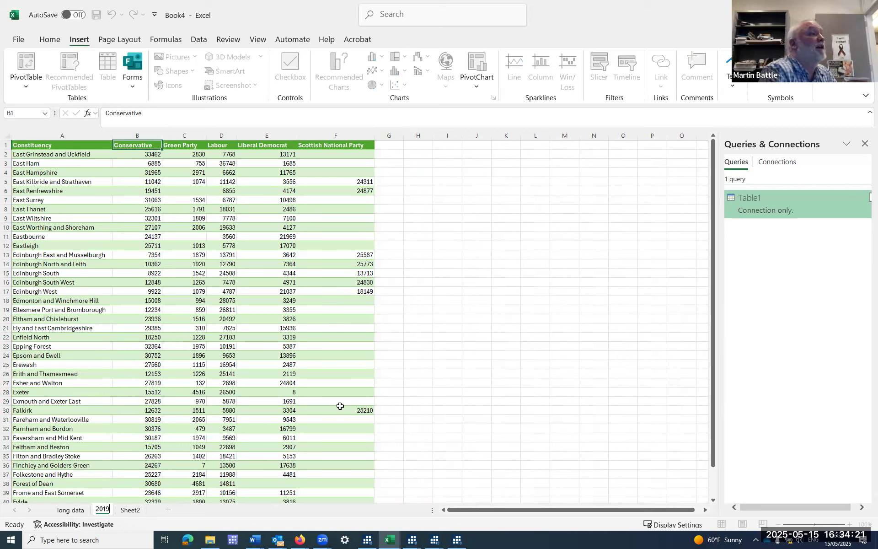
{"action": "key", "text": "Return"}
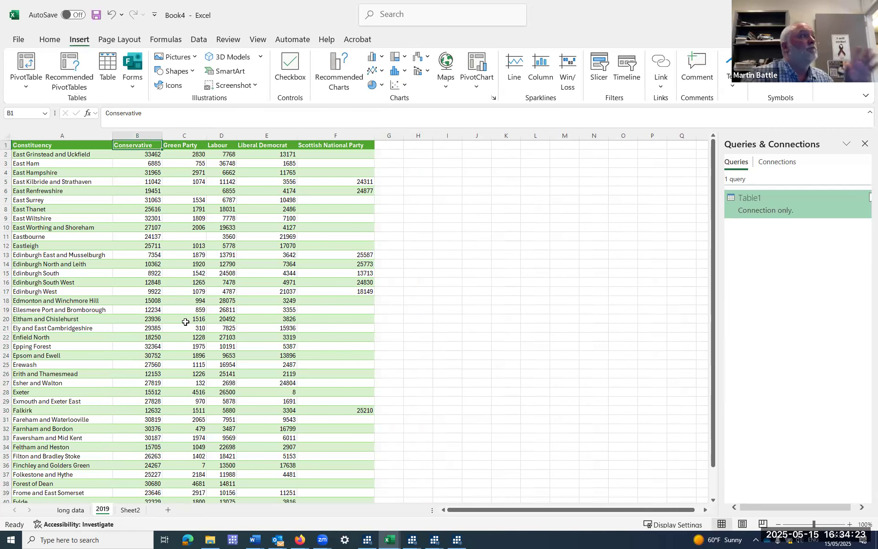
Copy columns A through G, from Constituency to 2024 votes, on the long data sheet.
{"action": "left_click", "coordinate": [128, 512]}
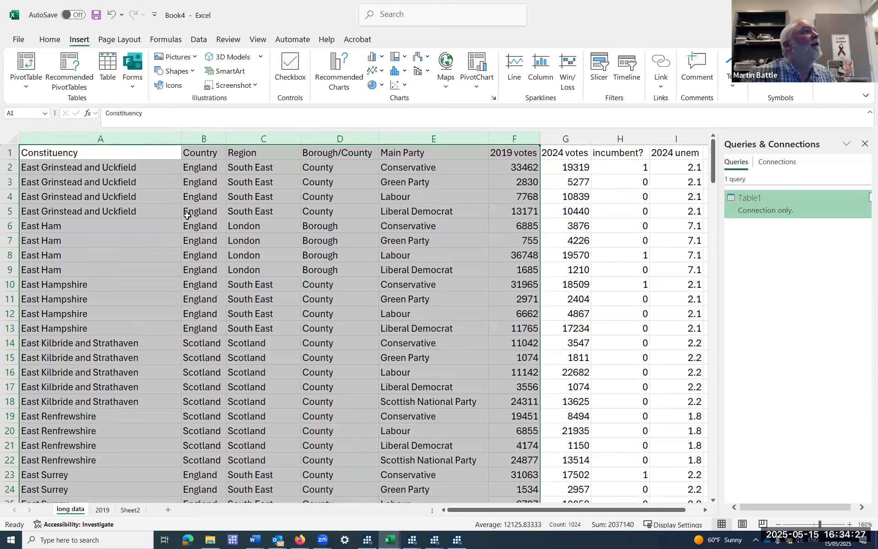
{"action": "left_click_drag", "start_coordinate": [105, 139], "coordinate": [549, 138]}
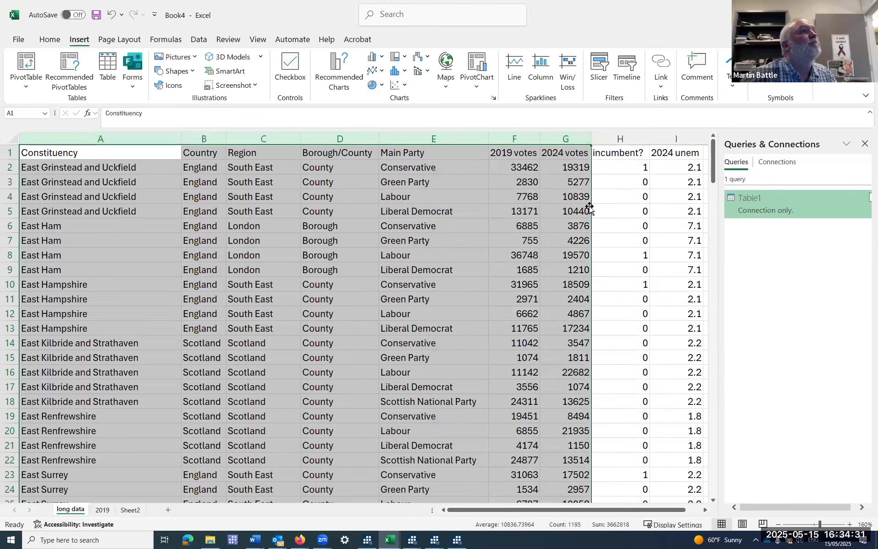
{"action": "right_click", "coordinate": [508, 191]}
{"action": "left_click", "coordinate": [535, 228]}
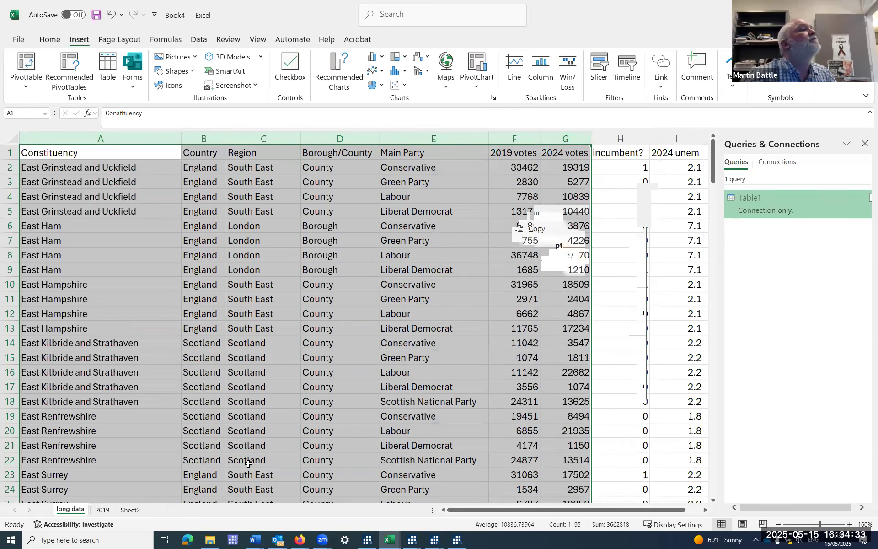
Clear the entire contents of Sheet2 and close the Queries & Connections pane.
{"action": "left_click", "coordinate": [131, 509]}
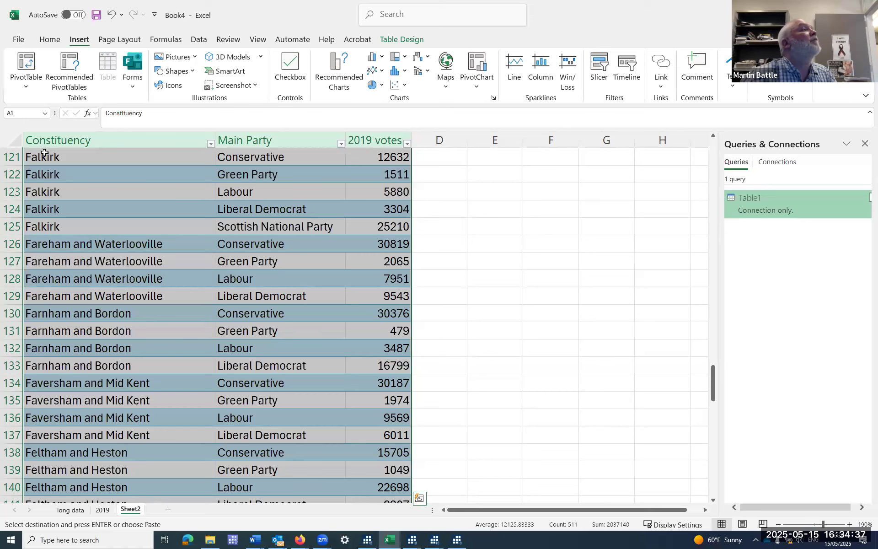
{"action": "left_click", "coordinate": [8, 135]}
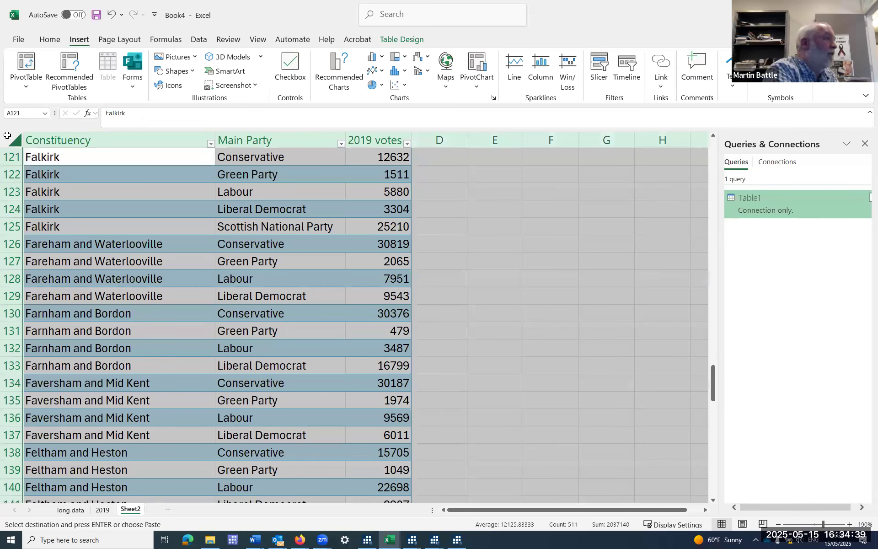
{"action": "key", "text": "Delete"}
{"action": "scroll", "coordinate": [220, 129], "scroll_direction": "up", "scroll_amount": 9}
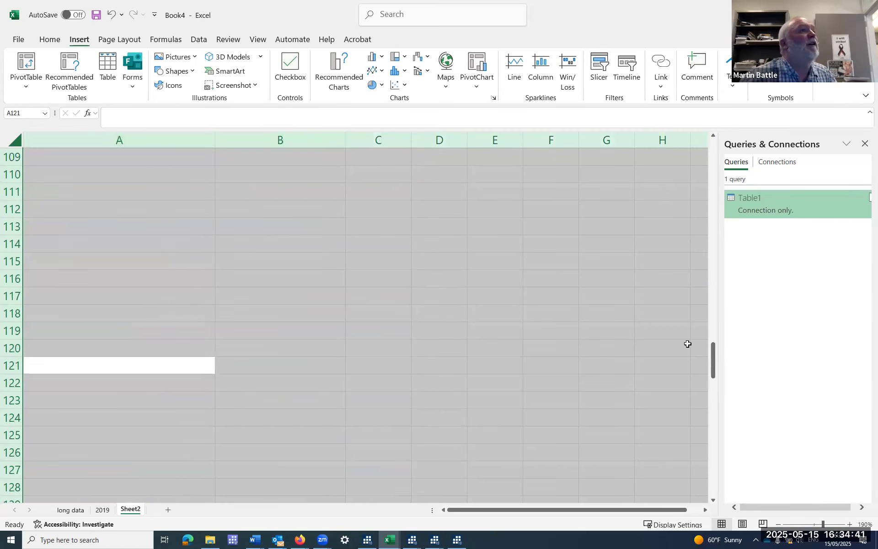
{"action": "left_click_drag", "start_coordinate": [713, 322], "coordinate": [854, 156]}
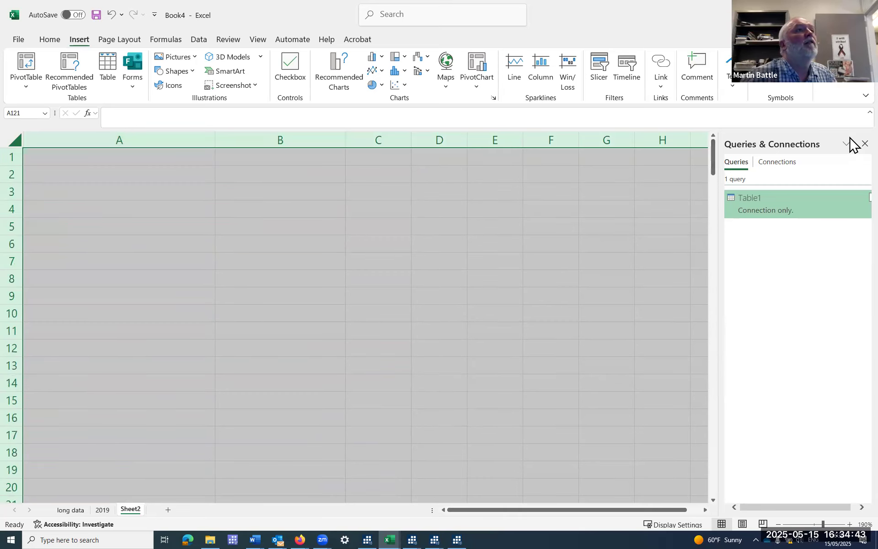
{"action": "left_click", "coordinate": [865, 143]}
{"action": "left_click", "coordinate": [99, 159]}
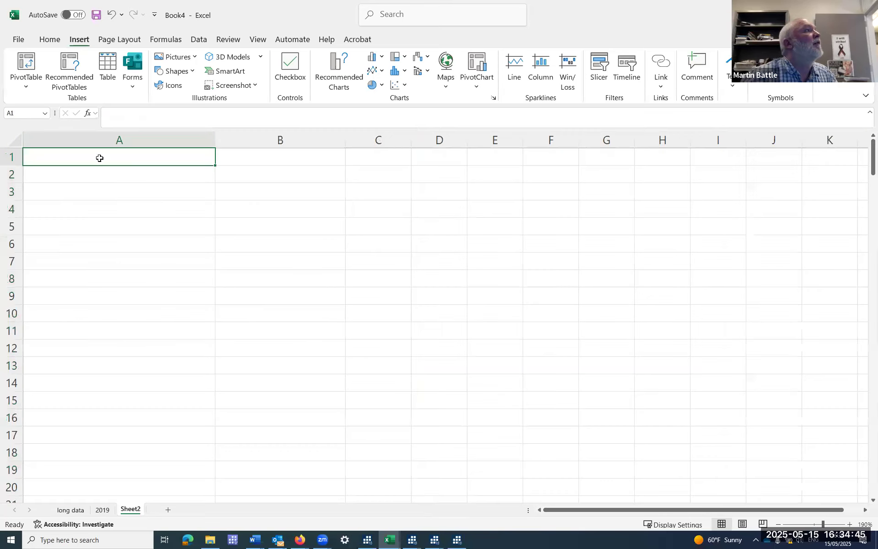
Copy the selected long data columns again and paste them into Sheet2 starting at cell A1.
{"action": "right_click", "coordinate": [99, 159]}
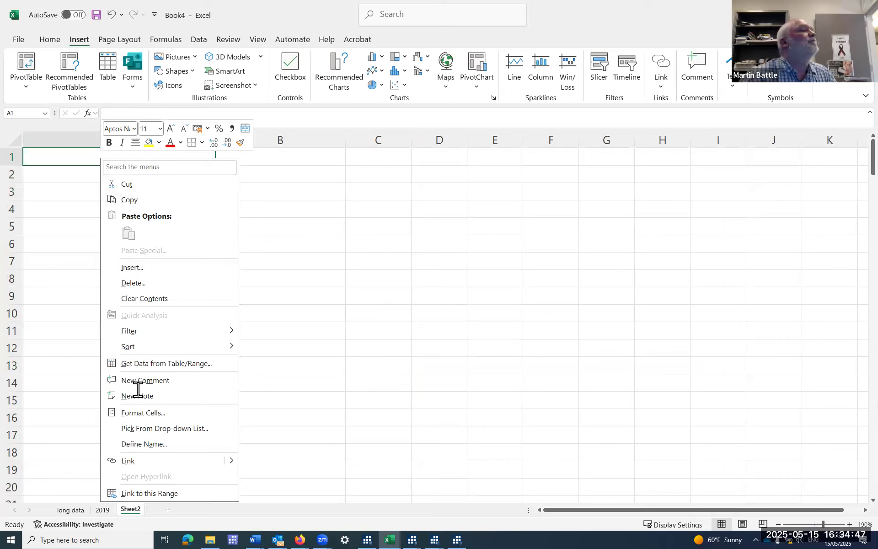
{"action": "left_click", "coordinate": [65, 512]}
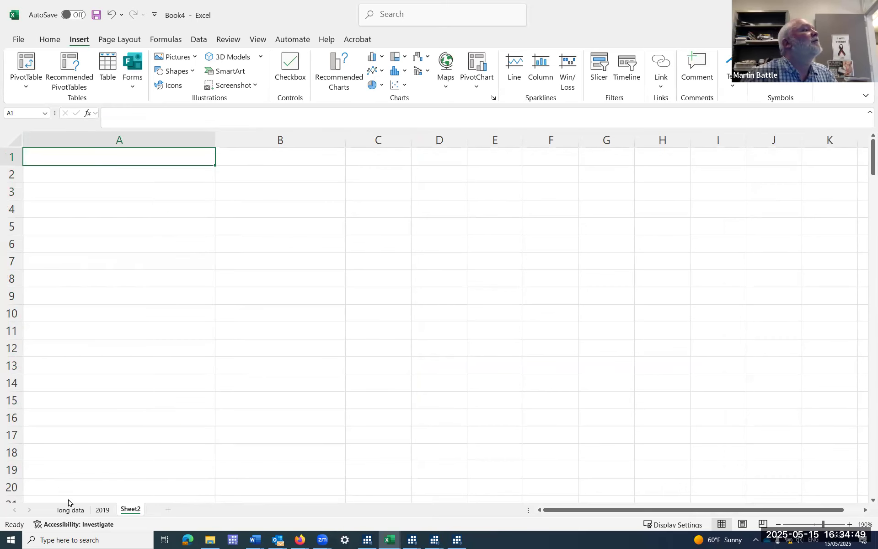
{"action": "right_click", "coordinate": [154, 268]}
{"action": "left_click", "coordinate": [180, 310]}
{"action": "left_click", "coordinate": [132, 510]}
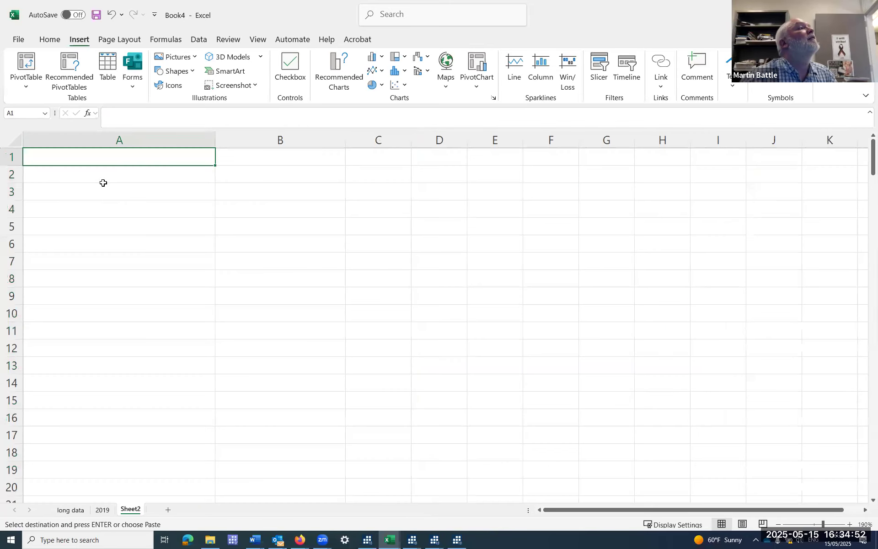
{"action": "right_click", "coordinate": [101, 156]}
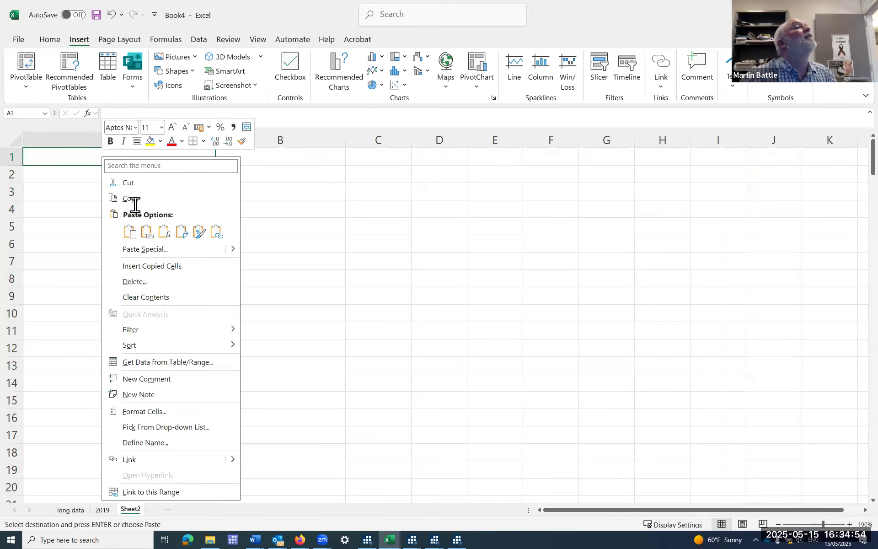
{"action": "left_click", "coordinate": [163, 234]}
{"action": "left_click_drag", "start_coordinate": [263, 150], "coordinate": [534, 139]}
{"action": "right_click", "coordinate": [534, 140]}
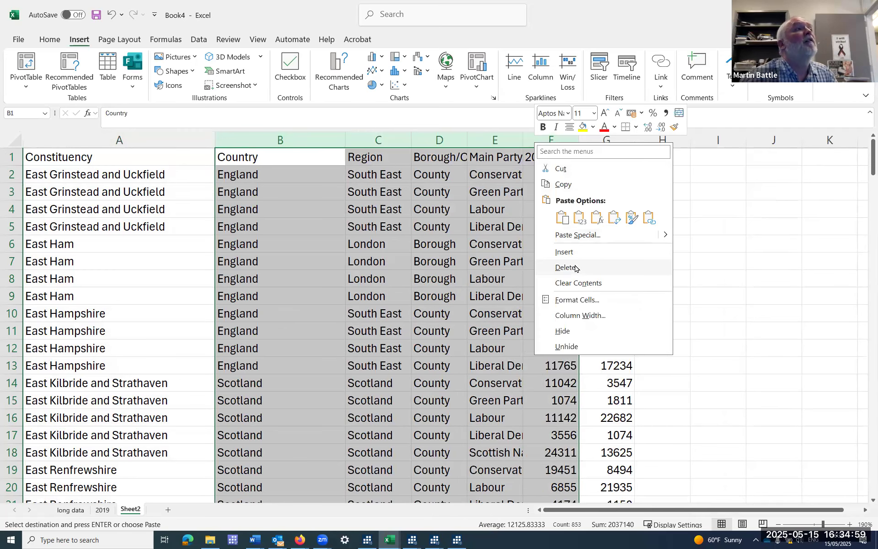
{"action": "key", "text": "Escape"}
{"action": "key", "text": "Escape"}
{"action": "key", "text": "ctrl+minus"}
{"action": "left_click", "coordinate": [112, 15]}
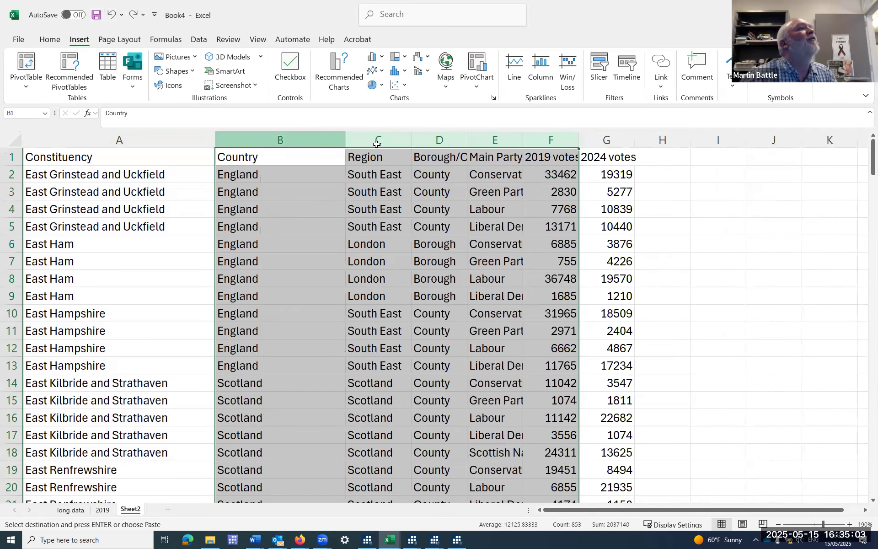
Delete the Country, Region, Borough/County and 2019 votes columns from Sheet2.
{"action": "left_click", "coordinate": [430, 140], "text": "shift"}
{"action": "right_click", "coordinate": [427, 141]}
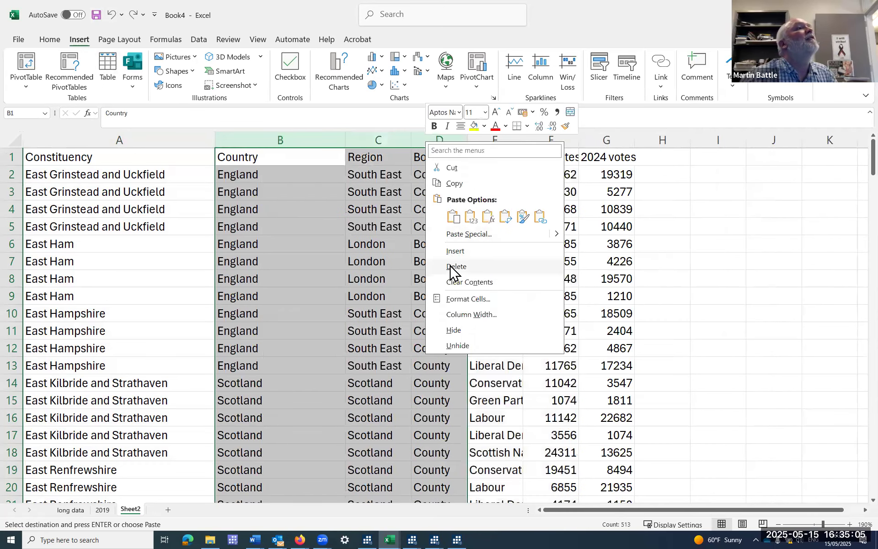
{"action": "left_click", "coordinate": [453, 267]}
{"action": "left_click", "coordinate": [309, 140]}
{"action": "right_click", "coordinate": [311, 141]}
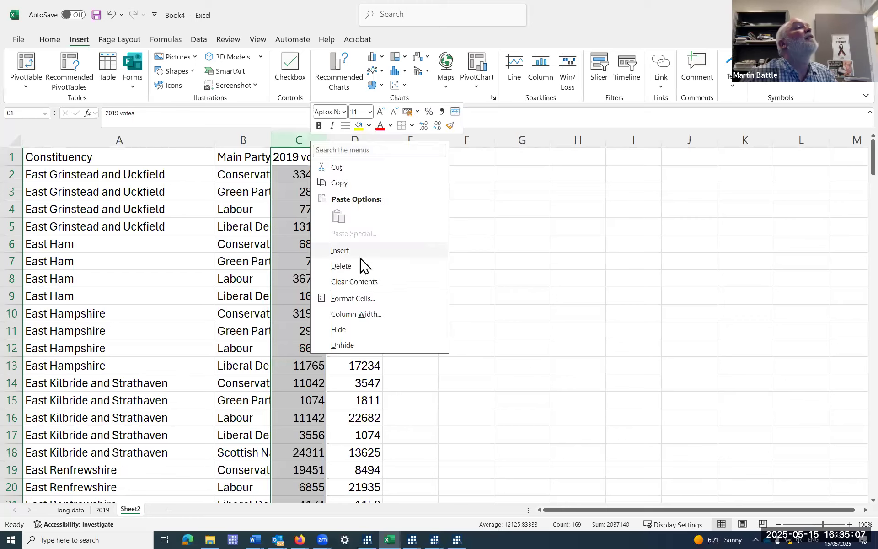
{"action": "left_click", "coordinate": [362, 266]}
Load the Constituency, Main Party and 2024 votes data from Sheet2 as a table into the Power Query Editor.
{"action": "left_click", "coordinate": [195, 198]}
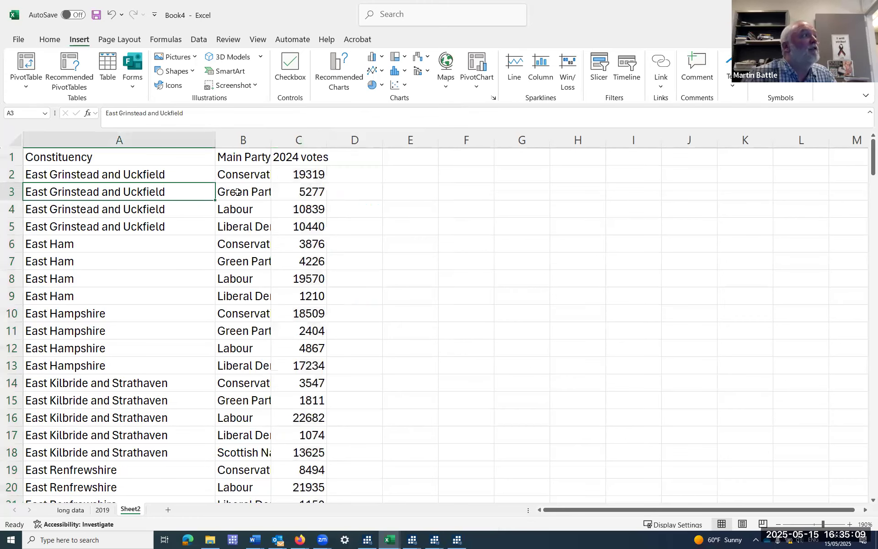
{"action": "left_click", "coordinate": [199, 40]}
{"action": "left_click", "coordinate": [85, 86]}
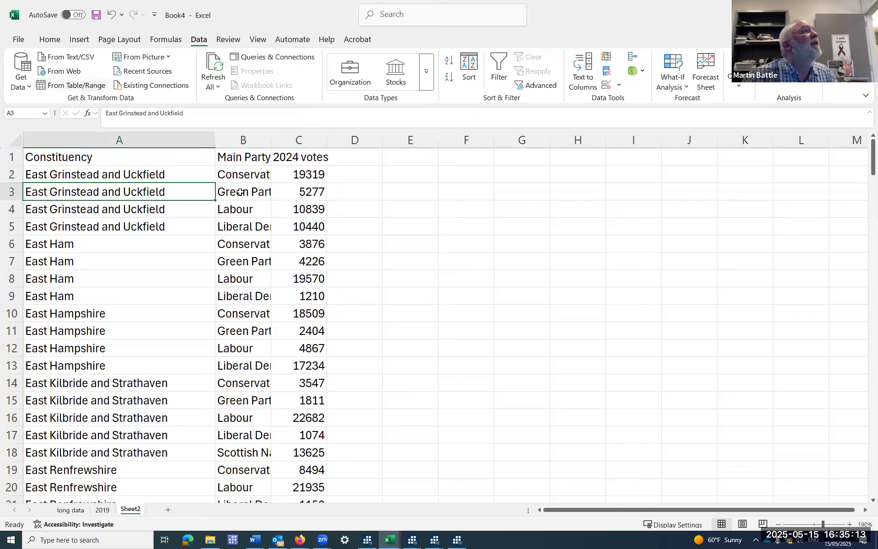
{"action": "left_click", "coordinate": [517, 368]}
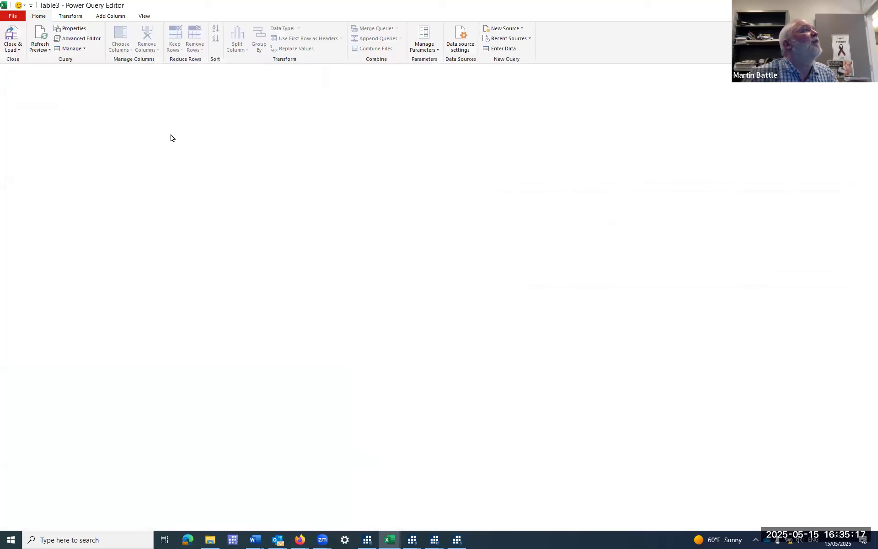
Pivot the Main Party column of the Table3 query using 2024 votes as the values column.
{"action": "left_click", "coordinate": [72, 18]}
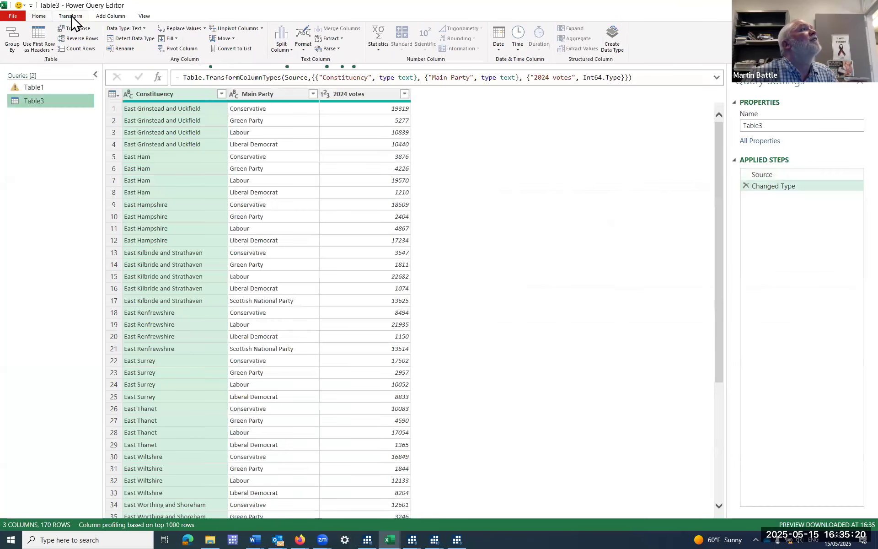
{"action": "left_click", "coordinate": [271, 95]}
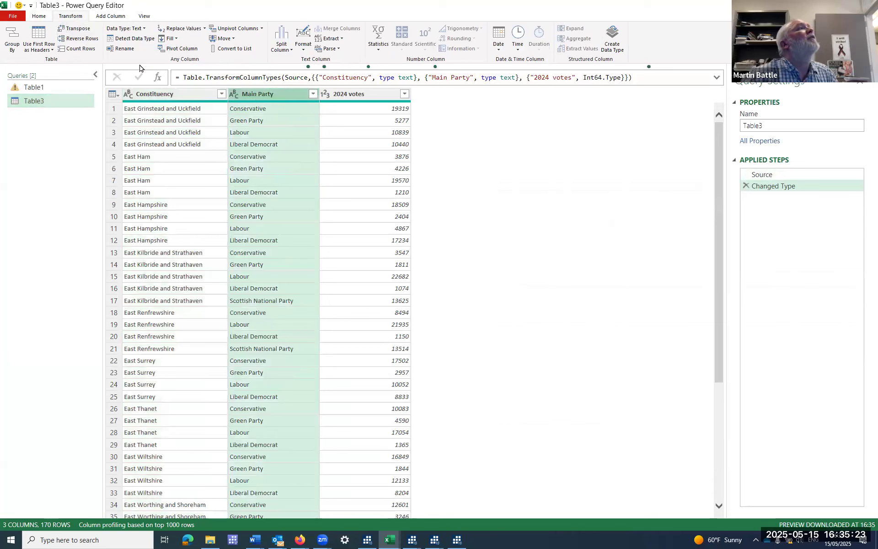
{"action": "left_click", "coordinate": [176, 49]}
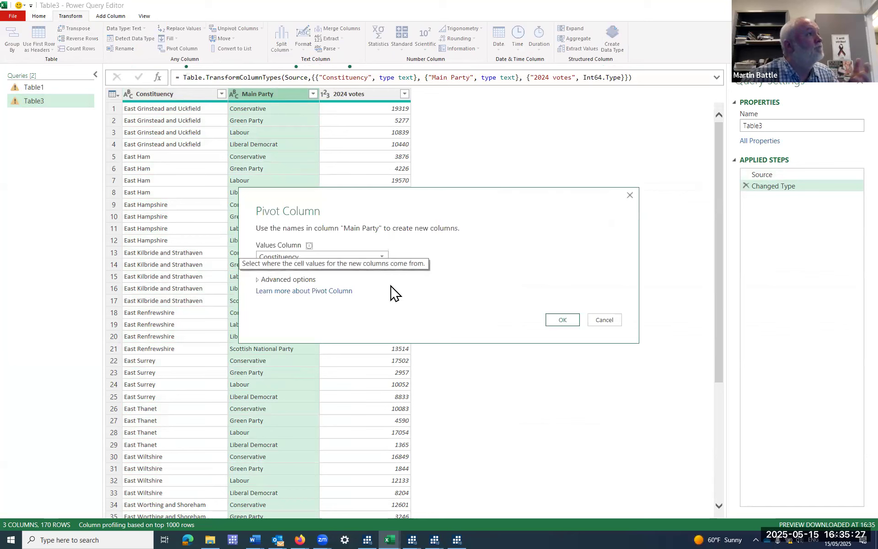
{"action": "left_click", "coordinate": [383, 258]}
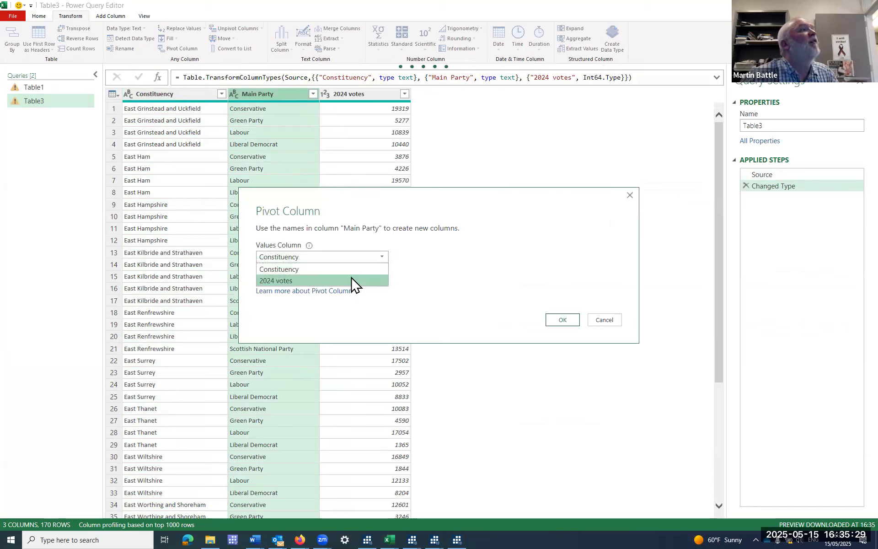
{"action": "left_click", "coordinate": [376, 281]}
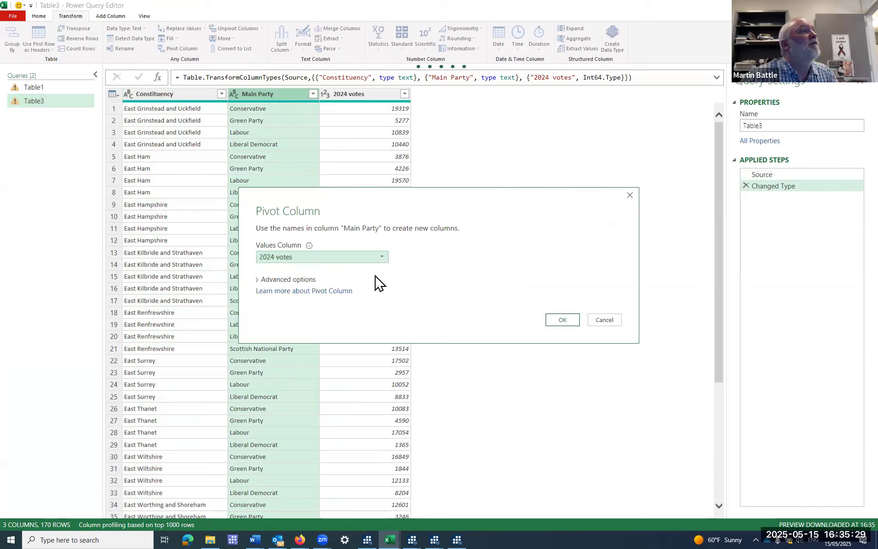
{"action": "left_click", "coordinate": [564, 321]}
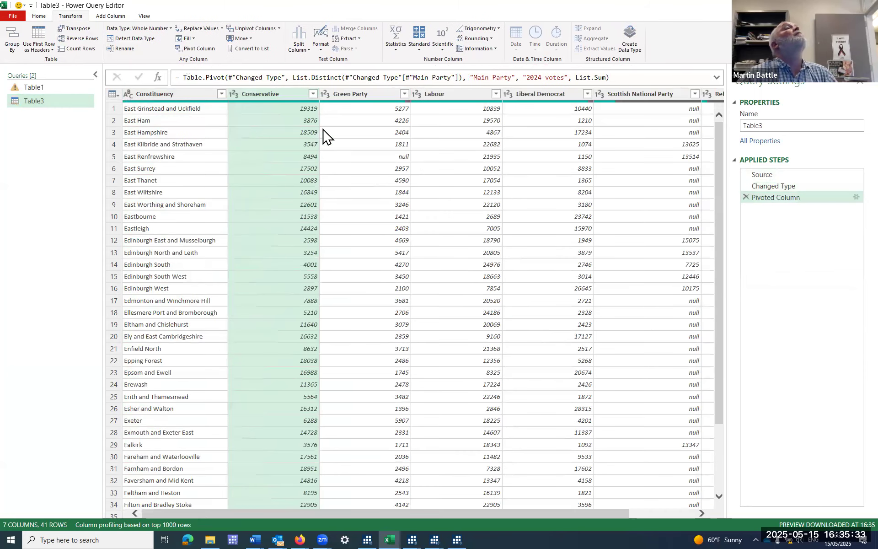
Load the pivoted 2024 votes query as a table into a new worksheet.
{"action": "left_click_drag", "start_coordinate": [549, 514], "coordinate": [334, 517]}
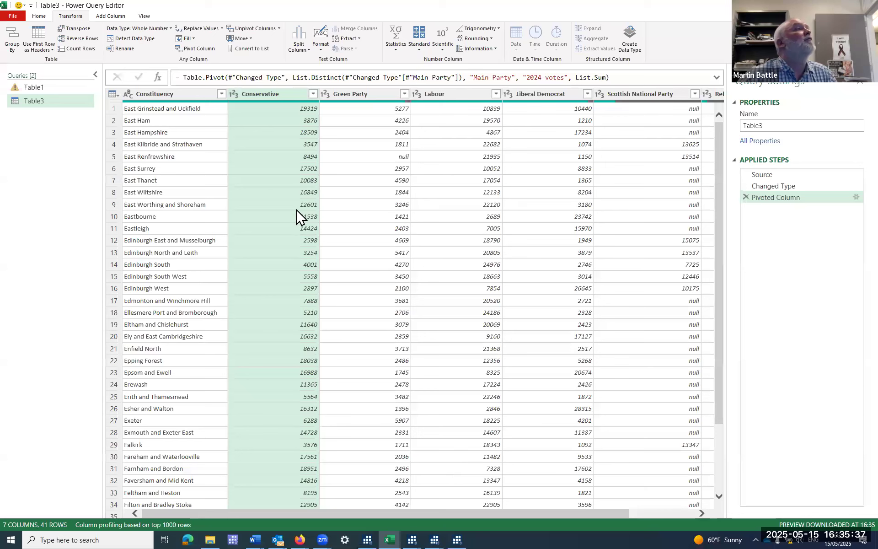
{"action": "left_click", "coordinate": [40, 17]}
{"action": "left_click", "coordinate": [19, 50]}
{"action": "left_click", "coordinate": [26, 70]}
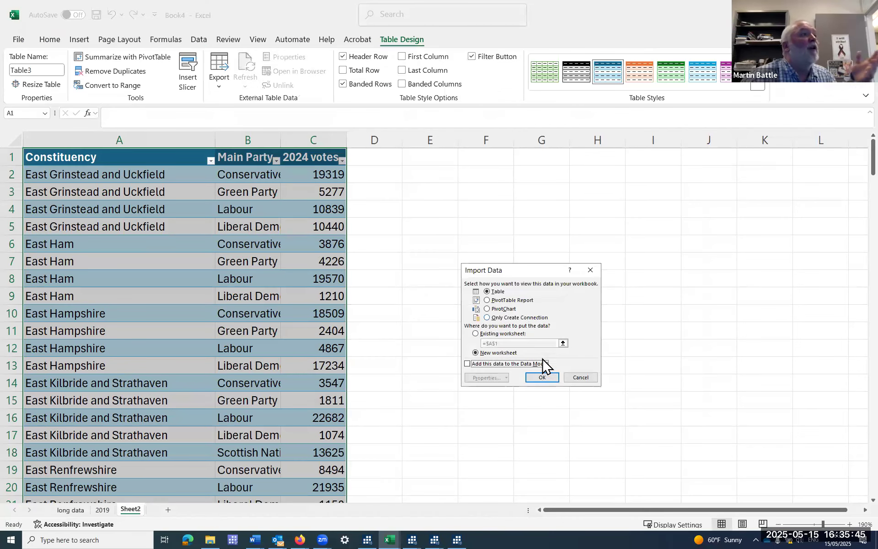
{"action": "left_click", "coordinate": [543, 378]}
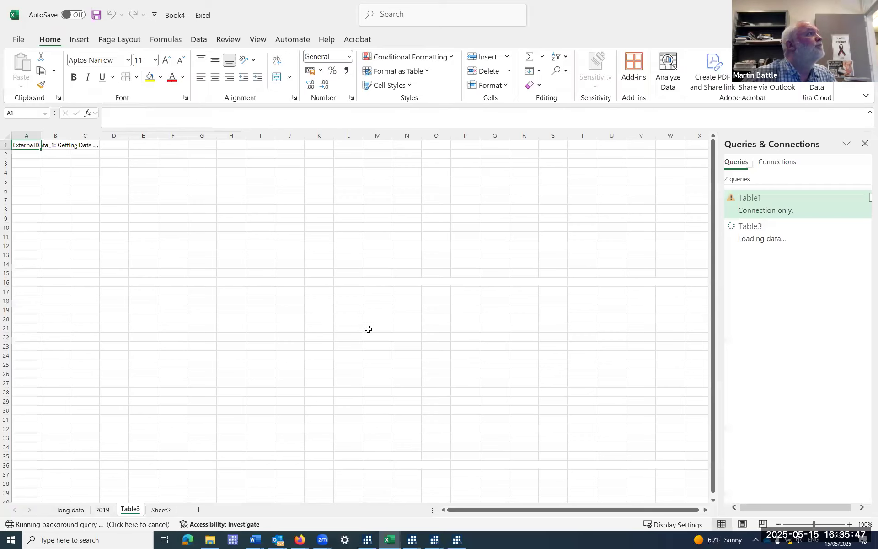
Convert the loaded 2024 votes table to a normal range, removing its query definition from the sheet.
{"action": "left_click", "coordinate": [128, 182]}
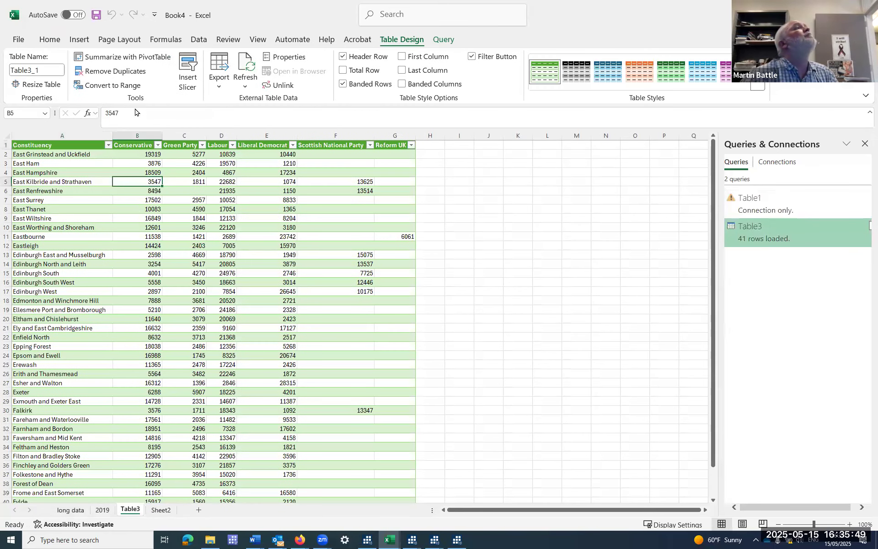
{"action": "left_click", "coordinate": [123, 85]}
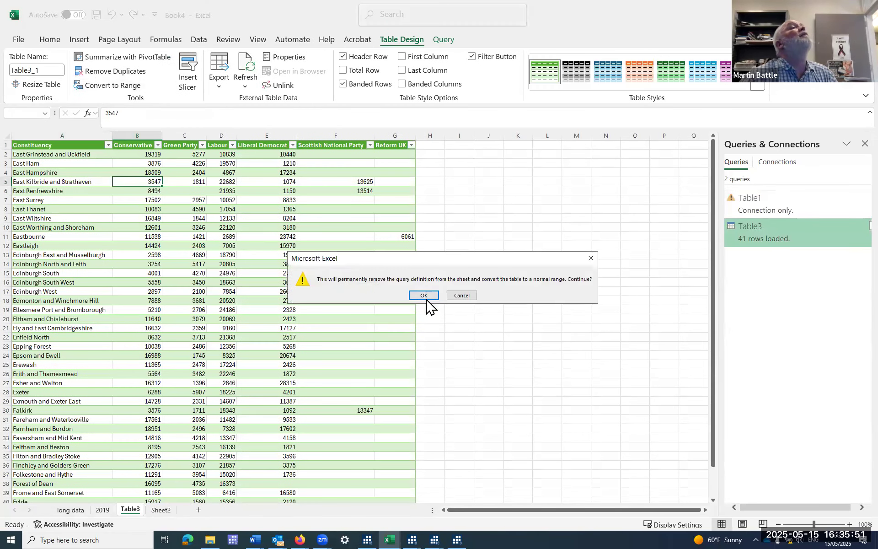
{"action": "left_click", "coordinate": [425, 296]}
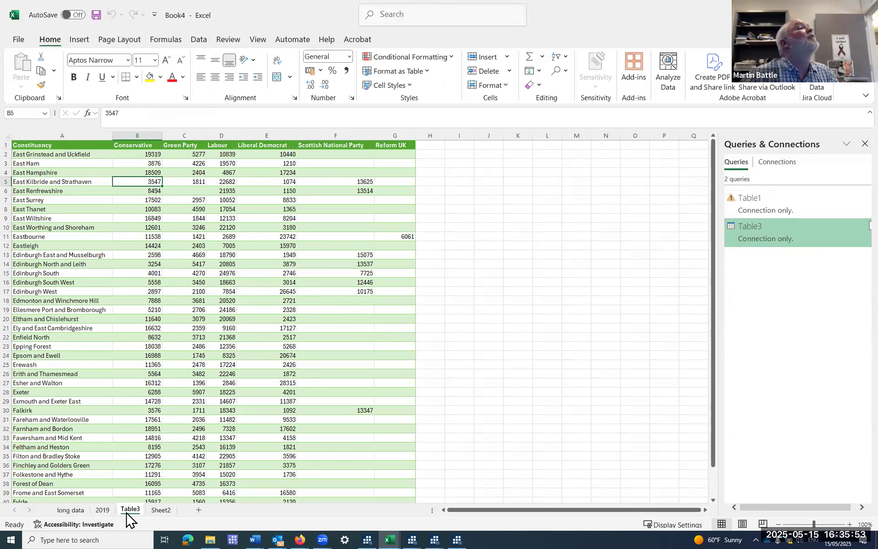
Rename the Table3 worksheet as 2024.
{"action": "right_click", "coordinate": [130, 518]}
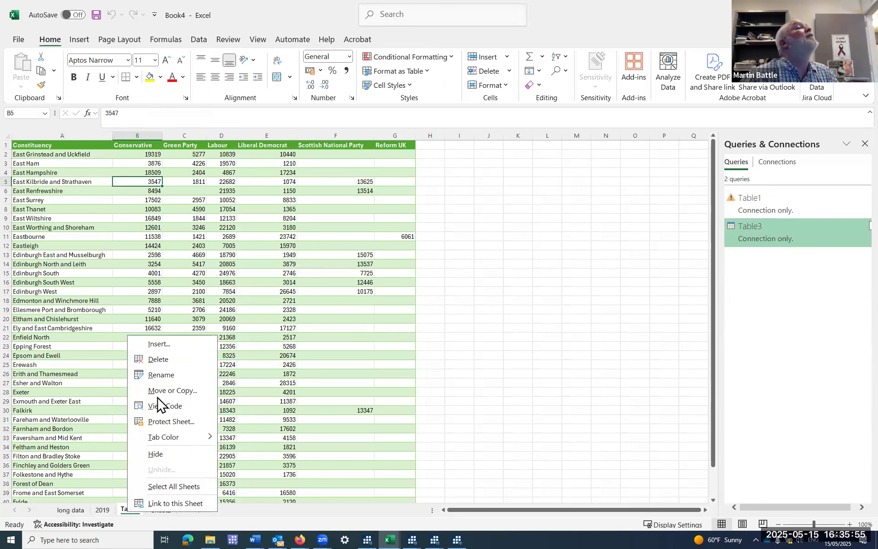
{"action": "left_click", "coordinate": [158, 377]}
{"action": "type", "text": "2024"}
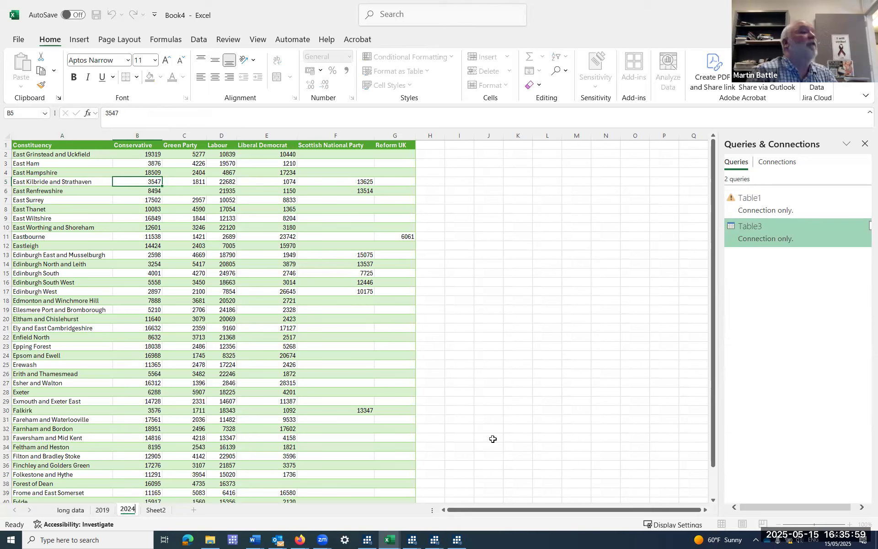
{"action": "key", "text": "Return"}
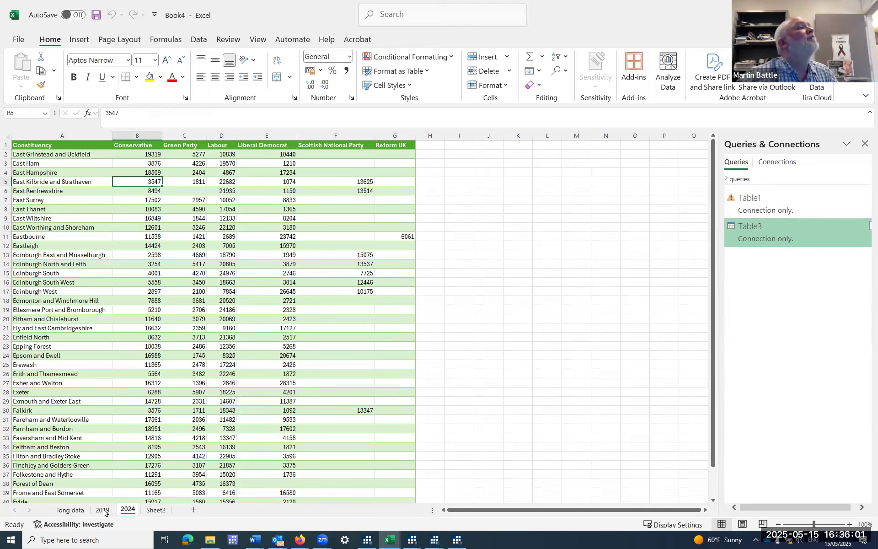
Clear the Constituency, Main Party and 2024 votes data from the whole of Sheet2.
{"action": "left_click", "coordinate": [157, 511]}
{"action": "left_click", "coordinate": [7, 138]}
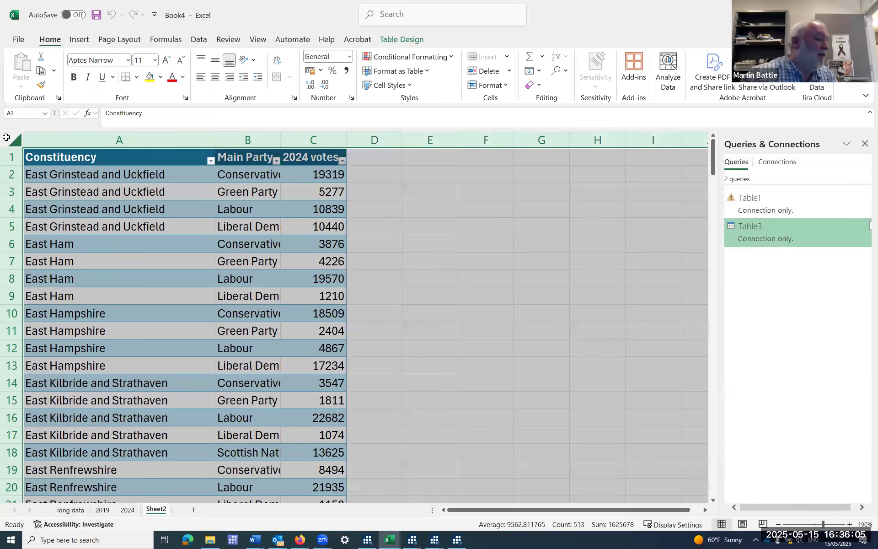
{"action": "key", "text": "Delete"}
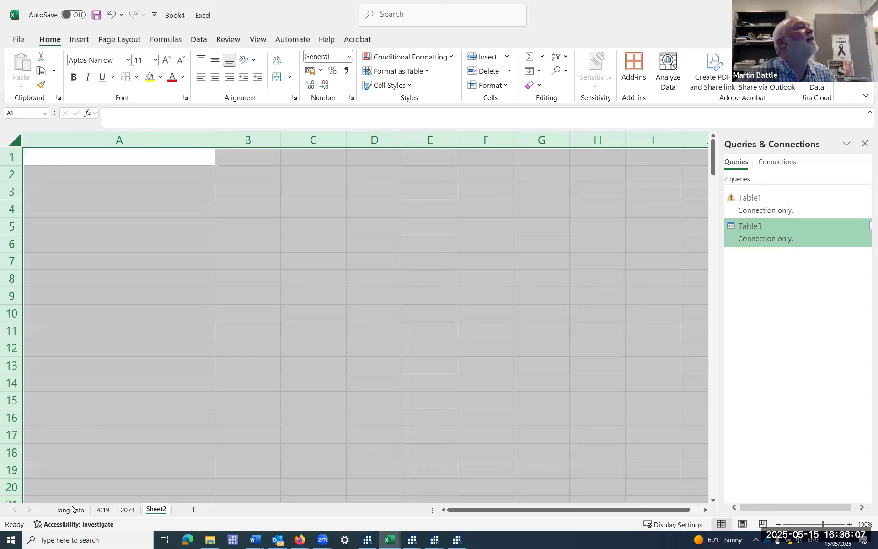
Copy the Constituency through incumbent? columns from the long data sheet and paste them into Sheet2 starting at cell A1.
{"action": "left_click_drag", "start_coordinate": [116, 139], "coordinate": [619, 143]}
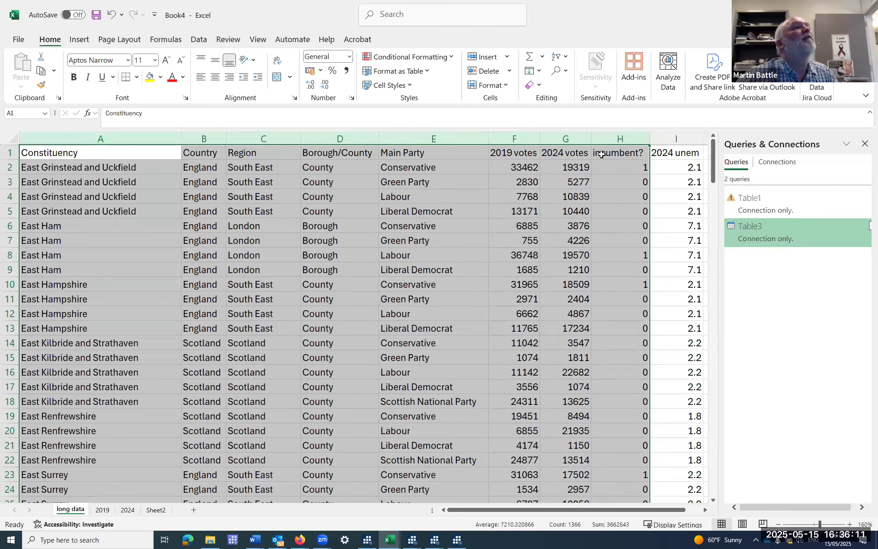
{"action": "right_click", "coordinate": [600, 141]}
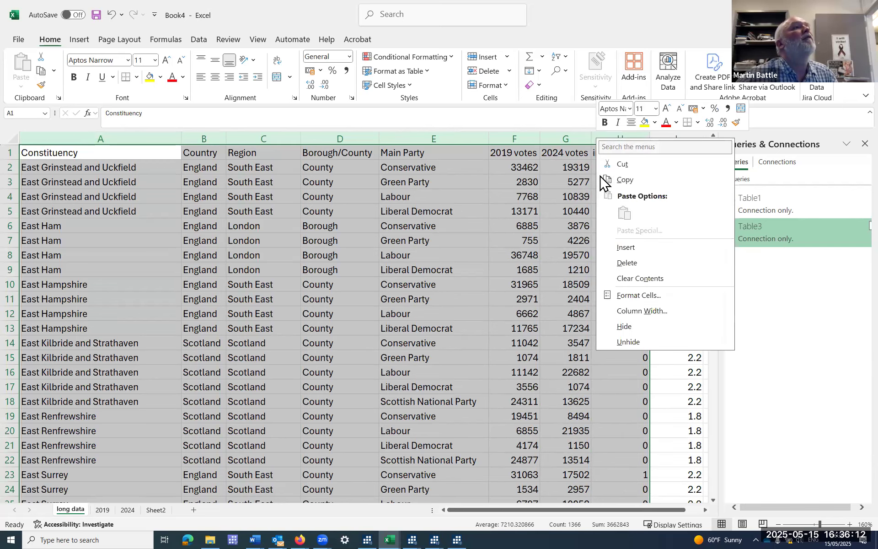
{"action": "left_click", "coordinate": [628, 180]}
{"action": "left_click", "coordinate": [156, 510]}
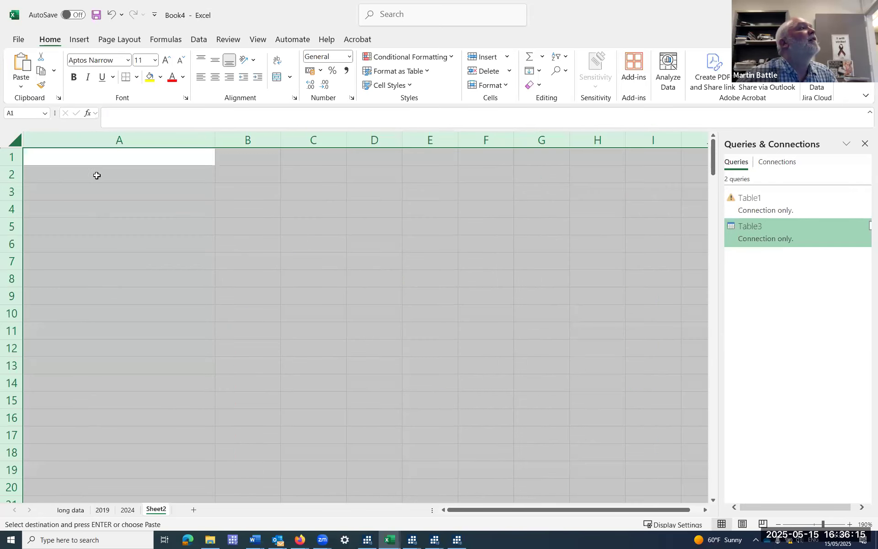
{"action": "left_click", "coordinate": [96, 158]}
{"action": "right_click", "coordinate": [96, 159]}
{"action": "left_click", "coordinate": [140, 237]}
Delete the Country, Region, Borough/County, 2019 votes and 2024 votes columns from Sheet2.
{"action": "left_click_drag", "start_coordinate": [345, 141], "coordinate": [373, 140]}
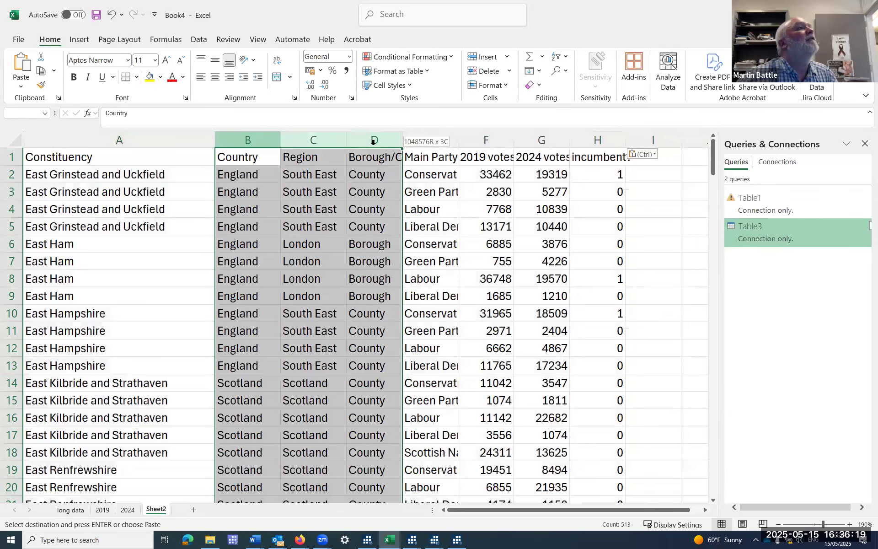
{"action": "right_click", "coordinate": [373, 146]}
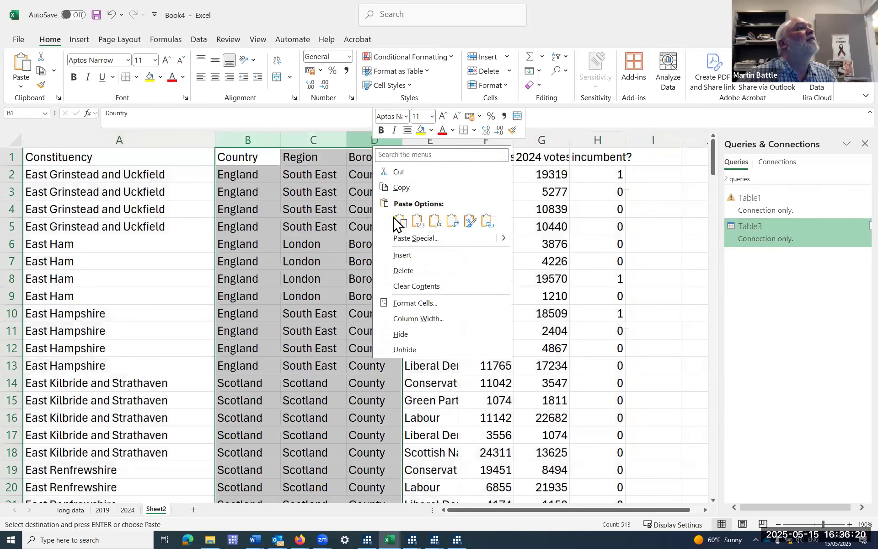
{"action": "left_click", "coordinate": [404, 271]}
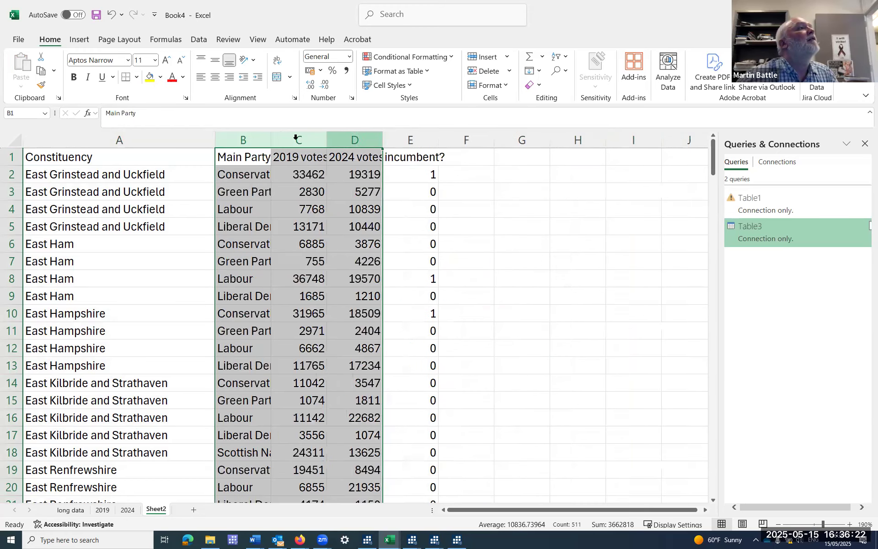
{"action": "left_click_drag", "start_coordinate": [295, 138], "coordinate": [355, 140]}
{"action": "right_click", "coordinate": [359, 143]}
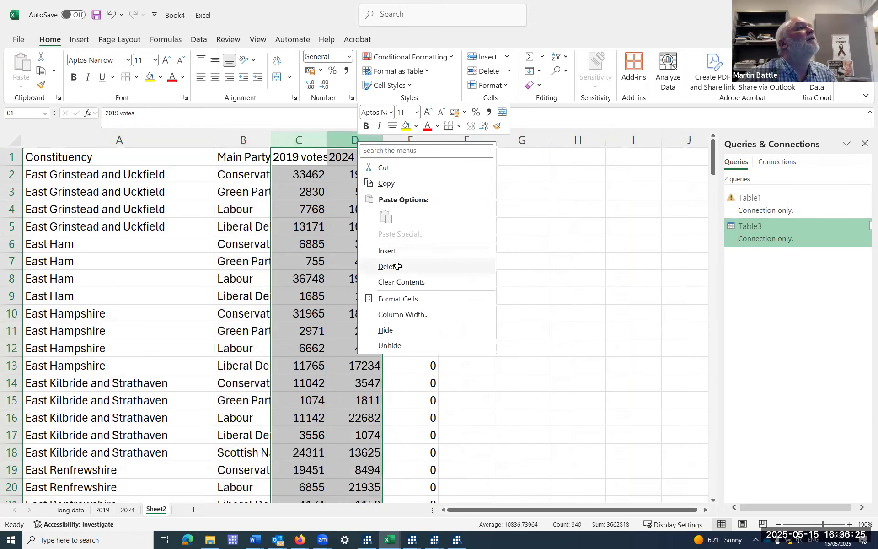
{"action": "left_click", "coordinate": [399, 269]}
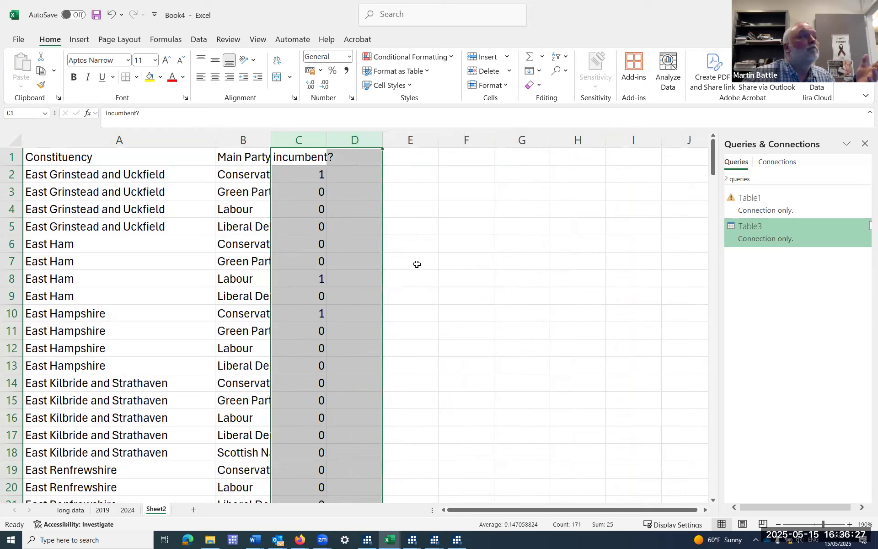
Load the Constituency, Main Party and incumbent? data from Sheet2 into the Power Query Editor as a table with headers.
{"action": "left_click", "coordinate": [198, 221]}
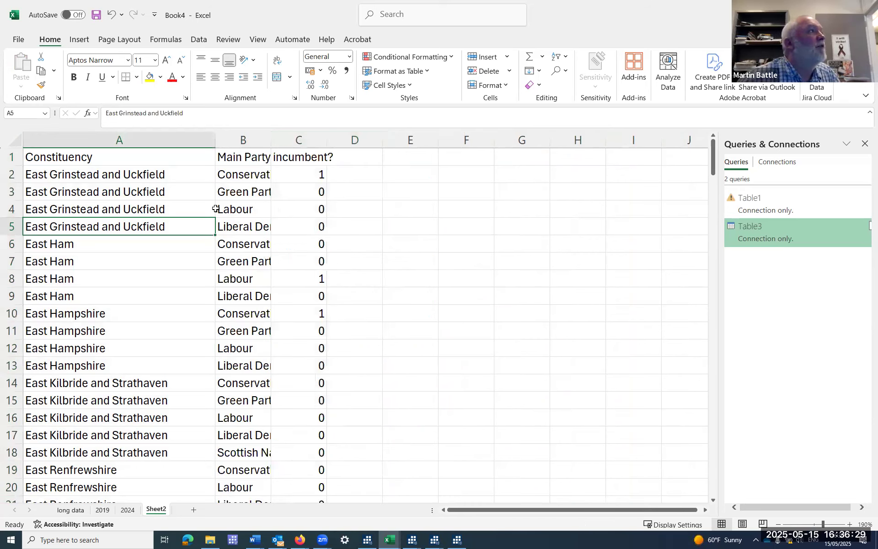
{"action": "left_click", "coordinate": [199, 39]}
{"action": "left_click", "coordinate": [76, 84]}
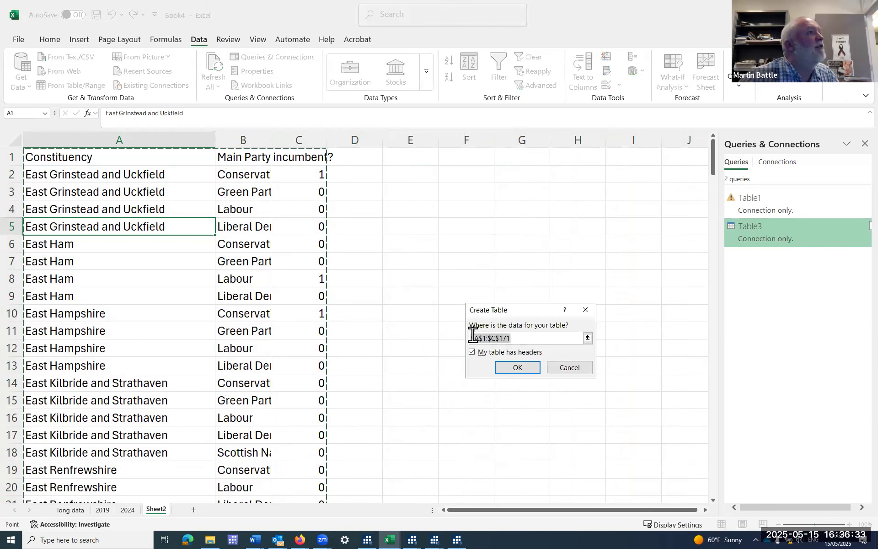
{"action": "left_click", "coordinate": [511, 370]}
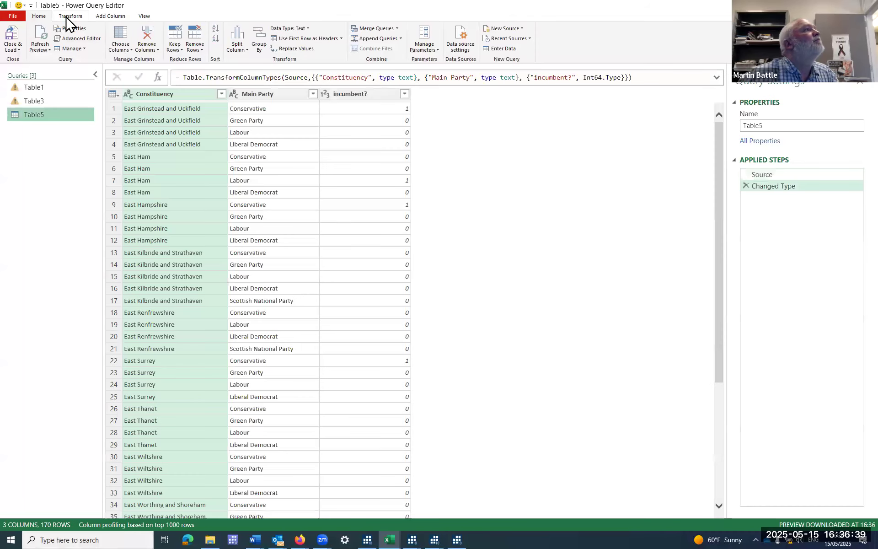
Pivot the Main Party column of the Table5 query using incumbent? as the values column.
{"action": "left_click", "coordinate": [66, 18]}
{"action": "left_click", "coordinate": [257, 95]}
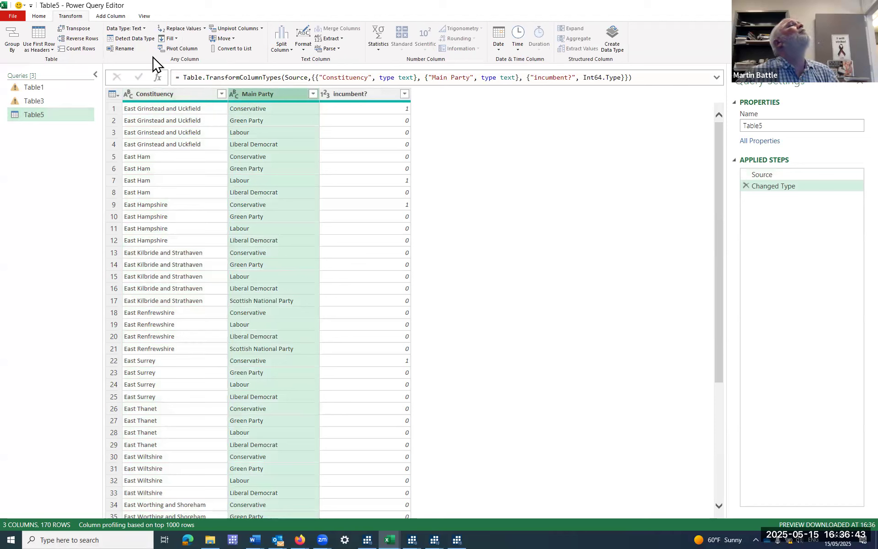
{"action": "left_click", "coordinate": [180, 50]}
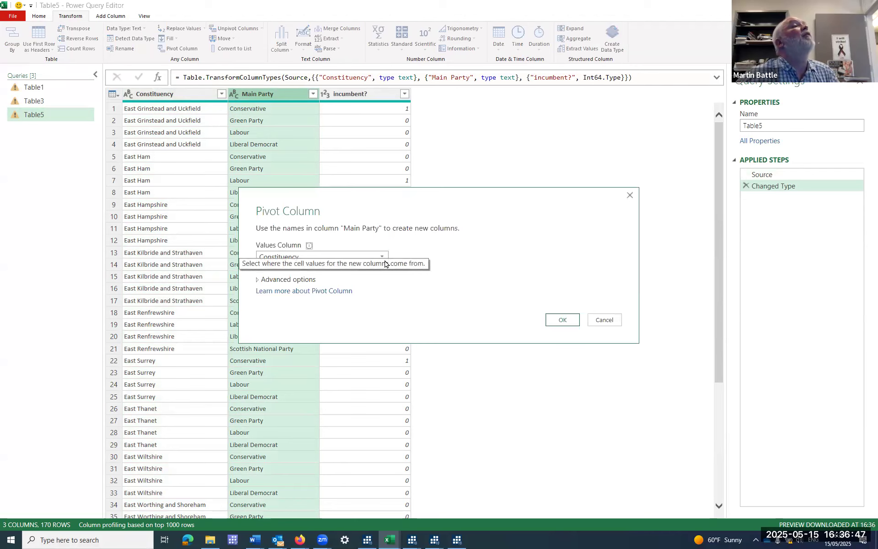
{"action": "left_click", "coordinate": [384, 258]}
{"action": "left_click", "coordinate": [353, 282]}
{"action": "left_click", "coordinate": [556, 321]}
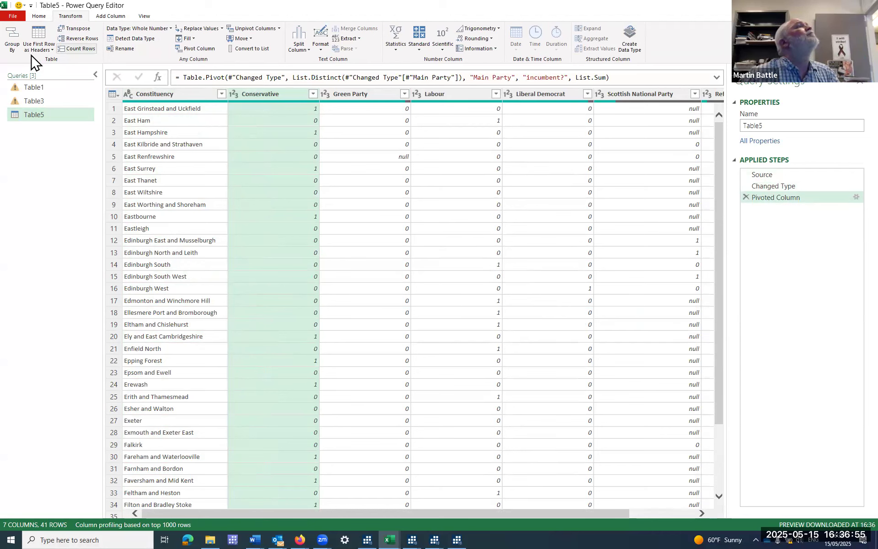
Load the pivoted incumbent? query as a table into a new worksheet.
{"action": "left_click", "coordinate": [38, 16]}
{"action": "left_click", "coordinate": [17, 51]}
{"action": "left_click", "coordinate": [40, 75]}
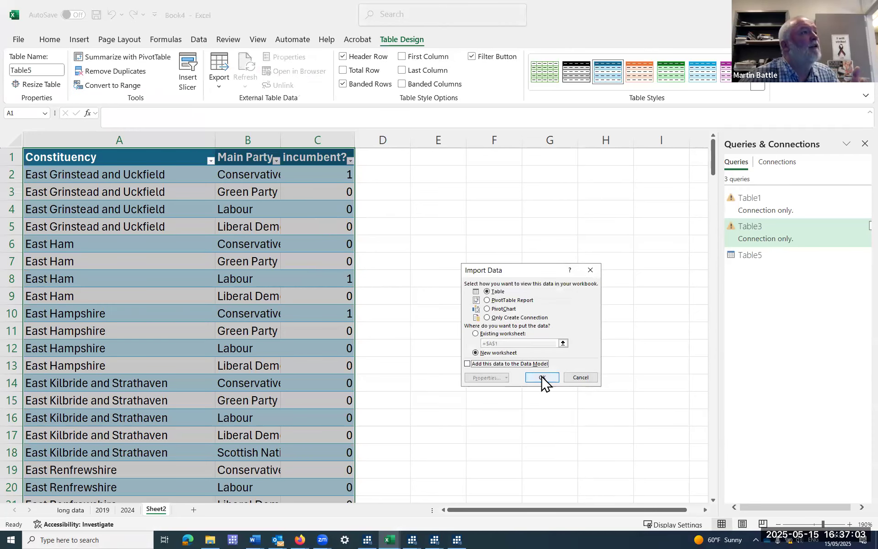
{"action": "left_click", "coordinate": [542, 378]}
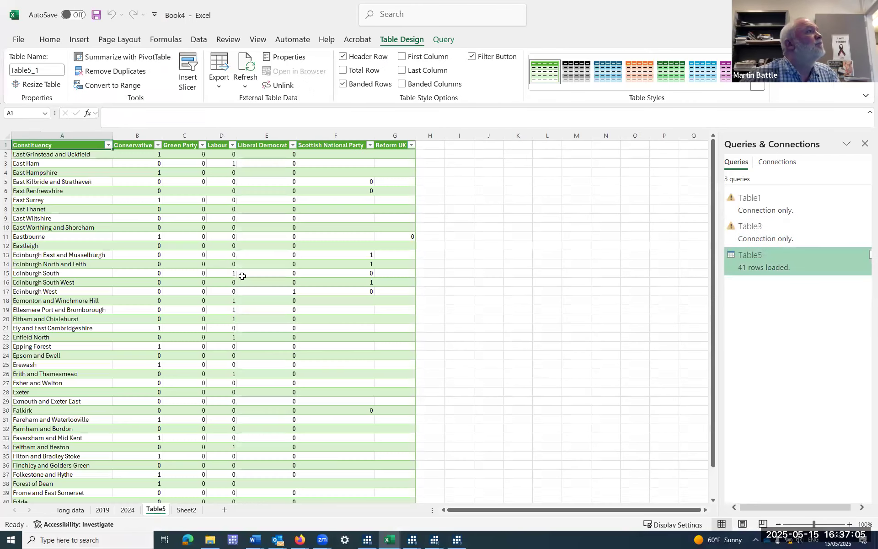
Convert the pivoted incumbency table on the Table5 sheet to a normal range.
{"action": "left_click", "coordinate": [203, 245]}
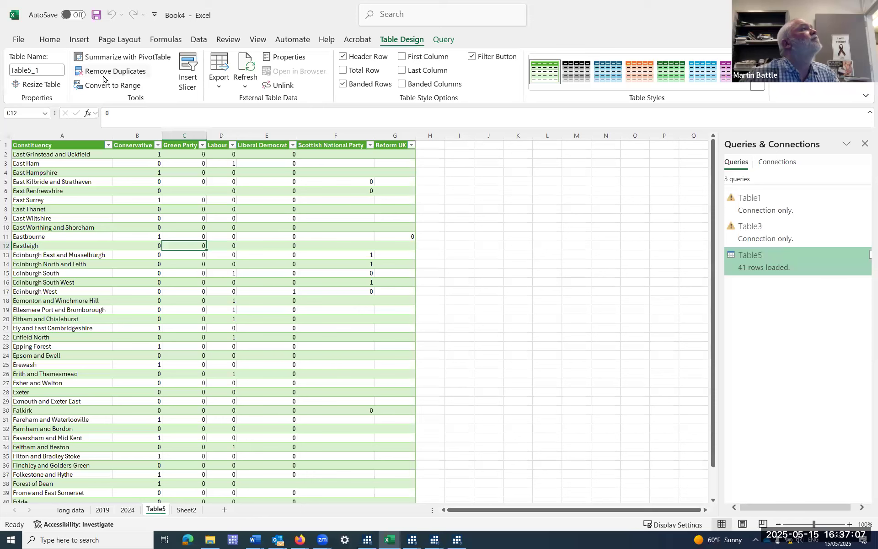
{"action": "left_click", "coordinate": [114, 86]}
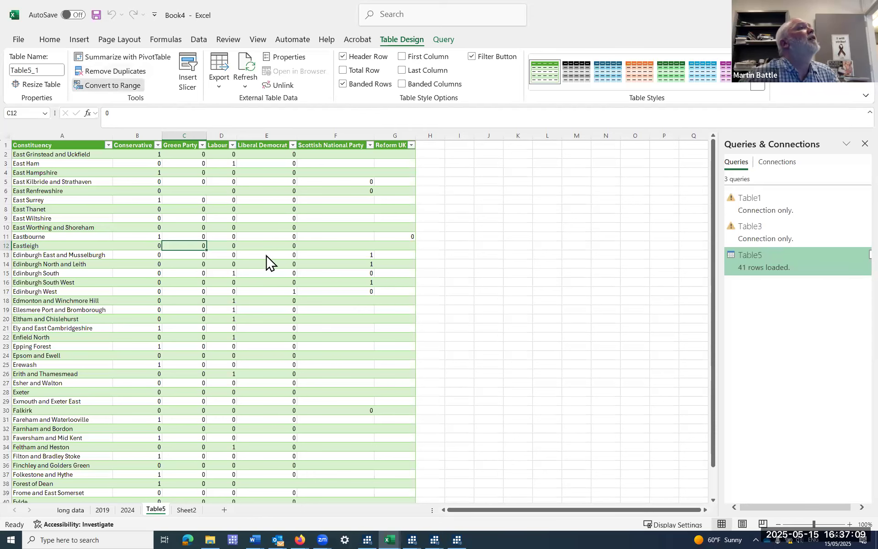
{"action": "left_click", "coordinate": [416, 295]}
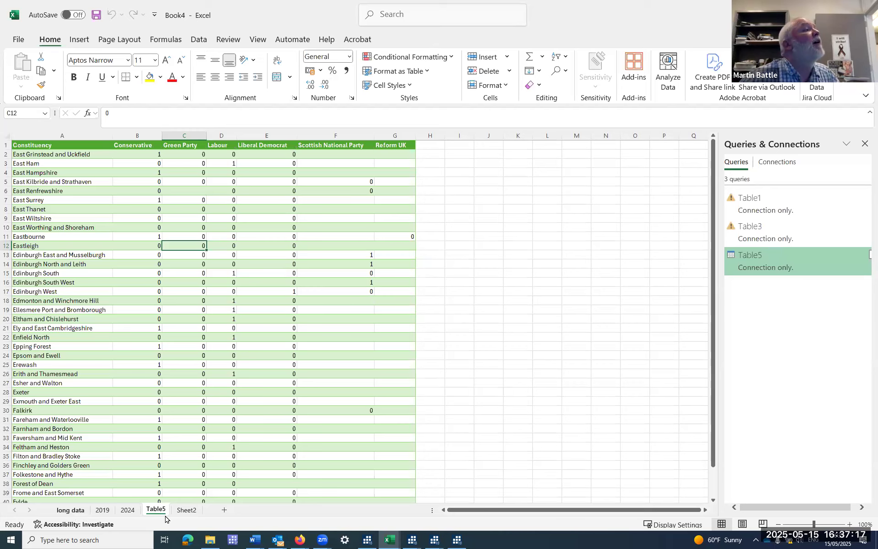
Delete the entire contents of Sheet2.
{"action": "left_click", "coordinate": [186, 510]}
{"action": "left_click", "coordinate": [17, 139]}
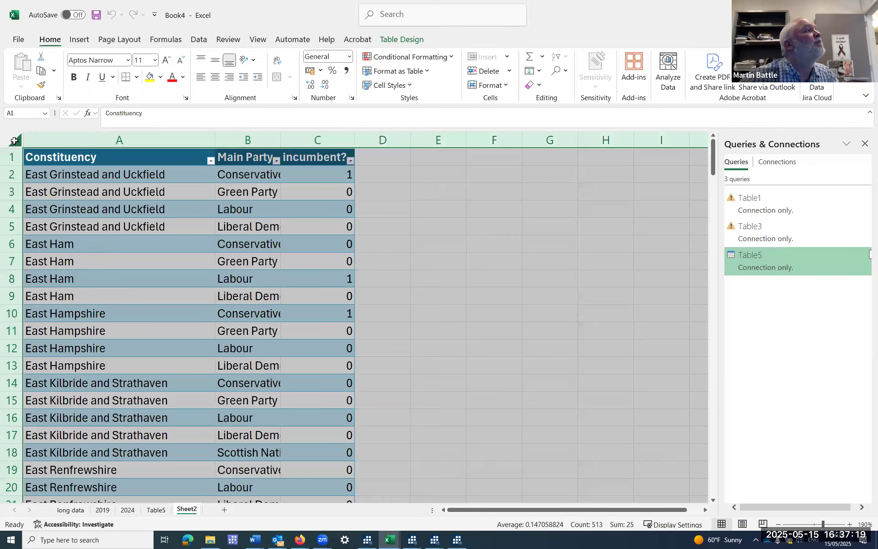
{"action": "right_click", "coordinate": [18, 140]}
{"action": "left_click", "coordinate": [62, 270]}
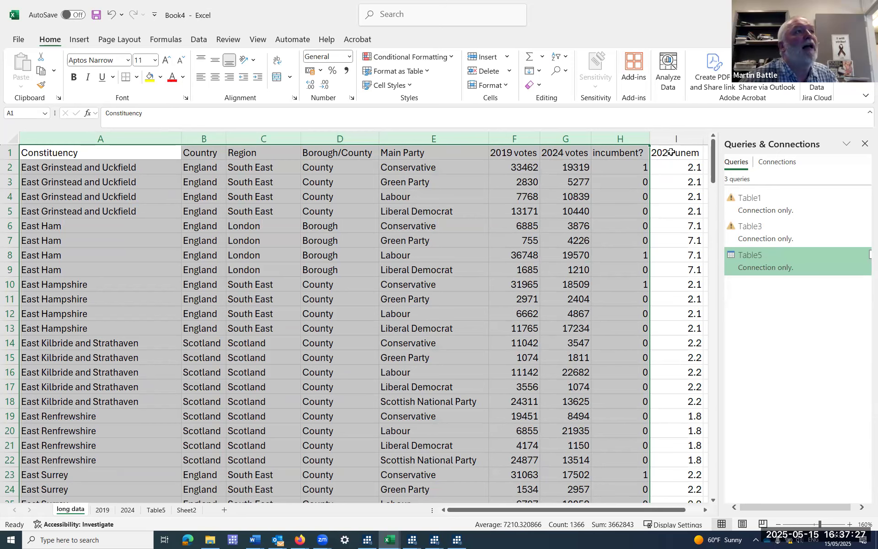
Copy the columns from Constituency through 2024 unem on the long data sheet into Sheet2, starting at cell A1.
{"action": "left_click_drag", "start_coordinate": [675, 138], "coordinate": [67, 148]}
{"action": "right_click", "coordinate": [66, 151]}
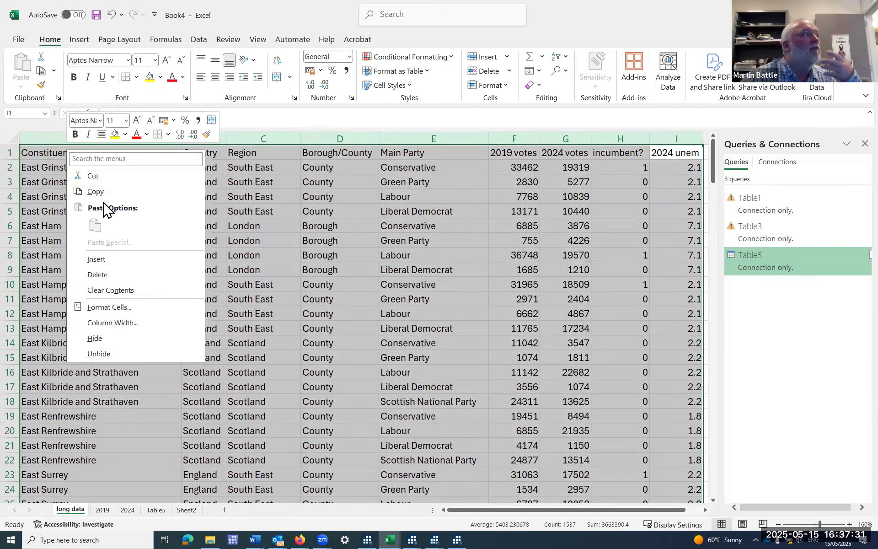
{"action": "left_click", "coordinate": [98, 191]}
{"action": "left_click", "coordinate": [186, 510]}
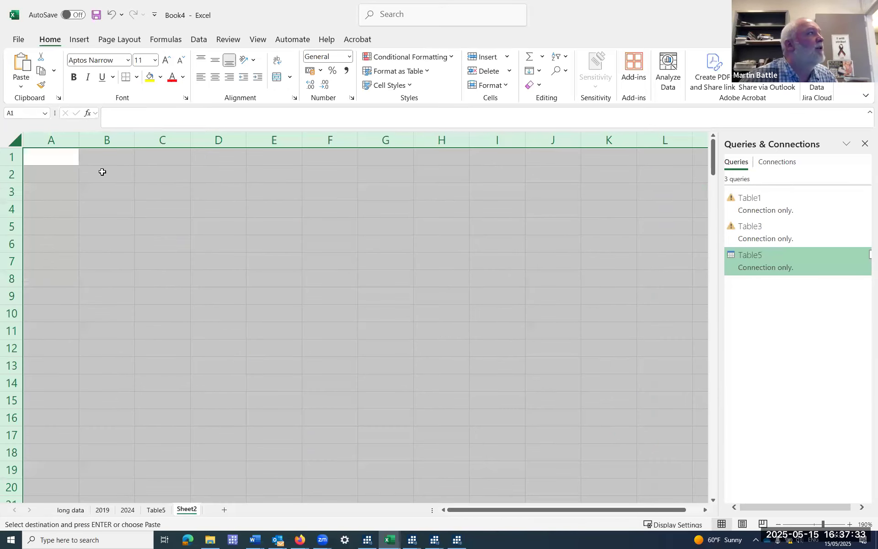
{"action": "right_click", "coordinate": [52, 157]}
{"action": "left_click", "coordinate": [44, 151]}
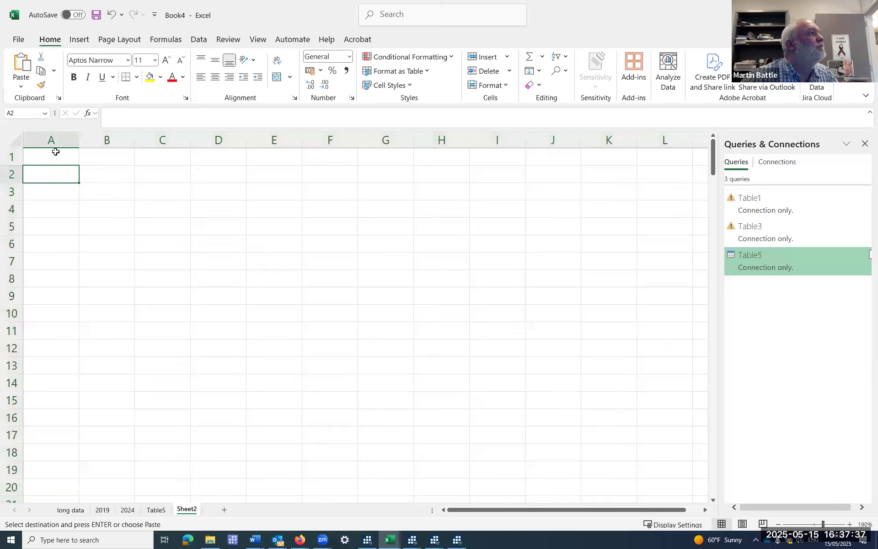
{"action": "right_click", "coordinate": [56, 154]}
{"action": "left_click", "coordinate": [101, 229]}
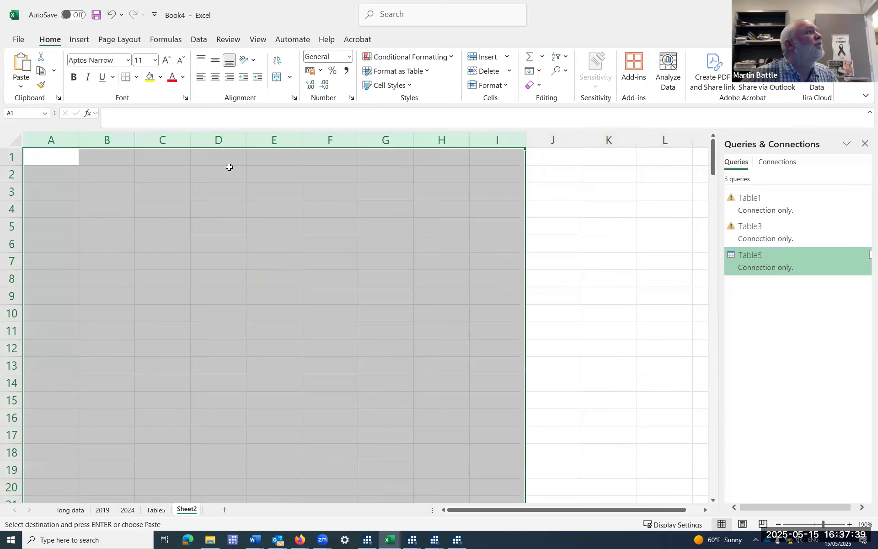
Delete the 2019 votes, 2024 votes and incumbent? columns from Sheet2.
{"action": "left_click_drag", "start_coordinate": [329, 140], "coordinate": [446, 145]}
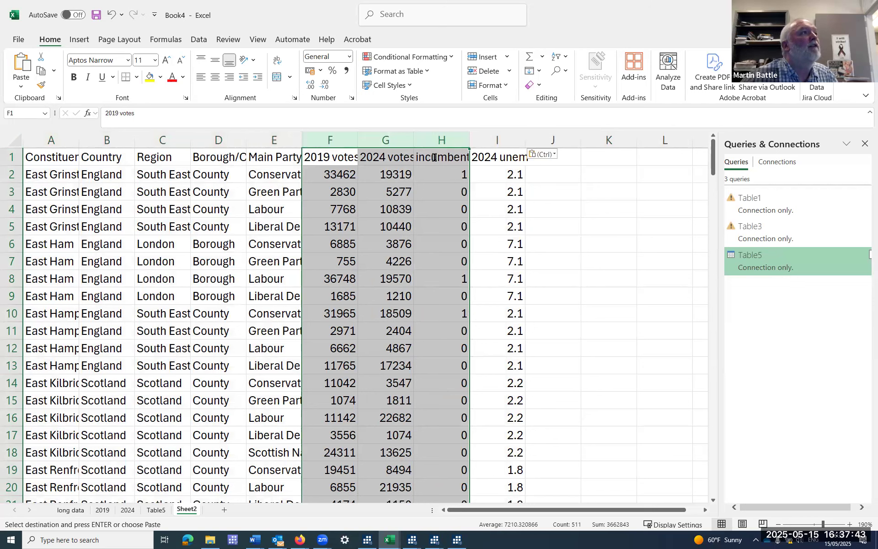
{"action": "right_click", "coordinate": [388, 207]}
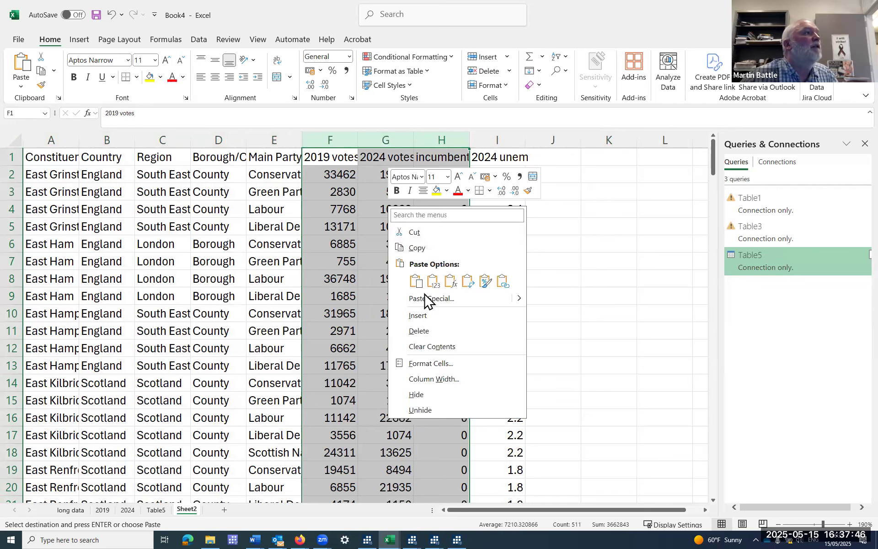
{"action": "left_click", "coordinate": [418, 333]}
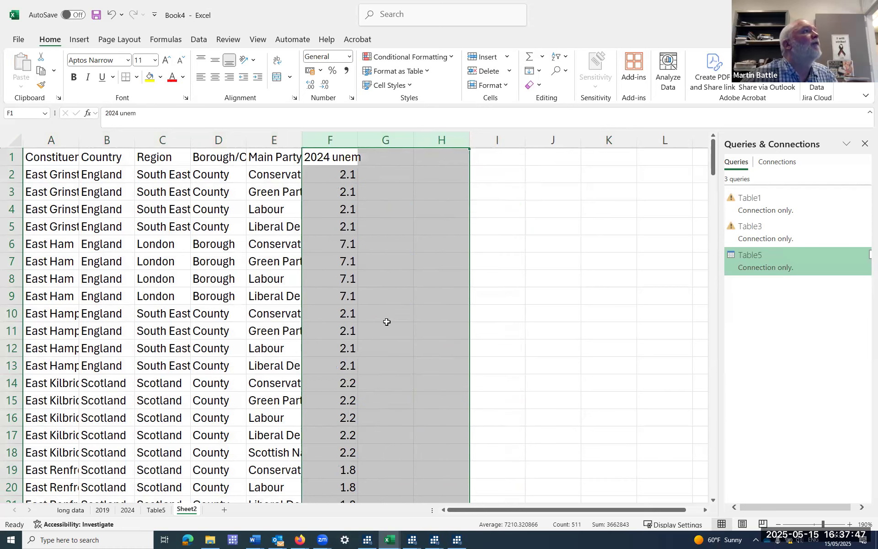
Rename the Table5 worksheet as inc.
{"action": "left_click", "coordinate": [152, 511]}
{"action": "right_click", "coordinate": [153, 511]}
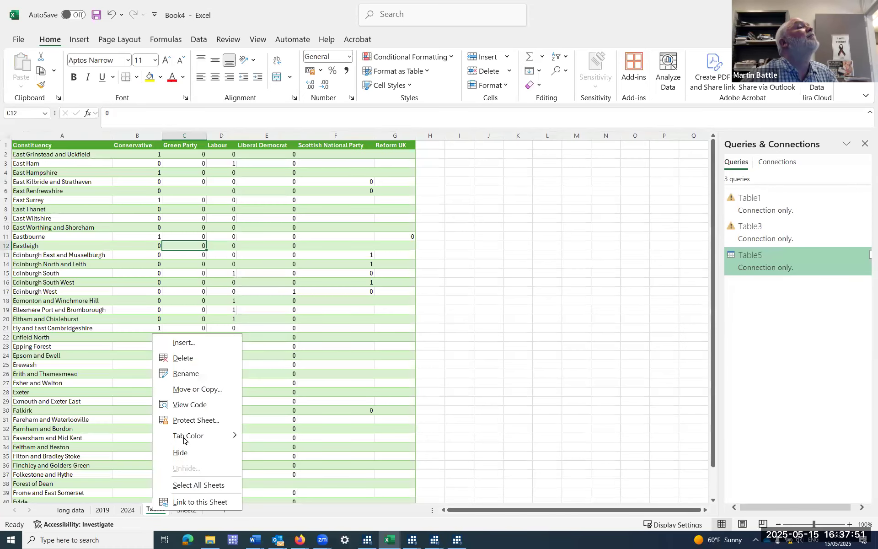
{"action": "left_click", "coordinate": [194, 373]}
{"action": "type", "text": "inc"}
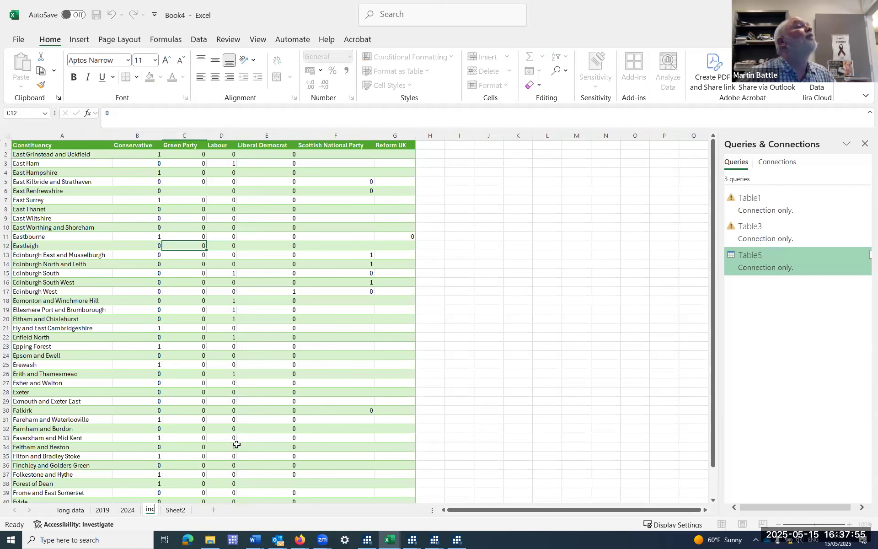
Rename Sheet2 as ue.
{"action": "left_click", "coordinate": [174, 510]}
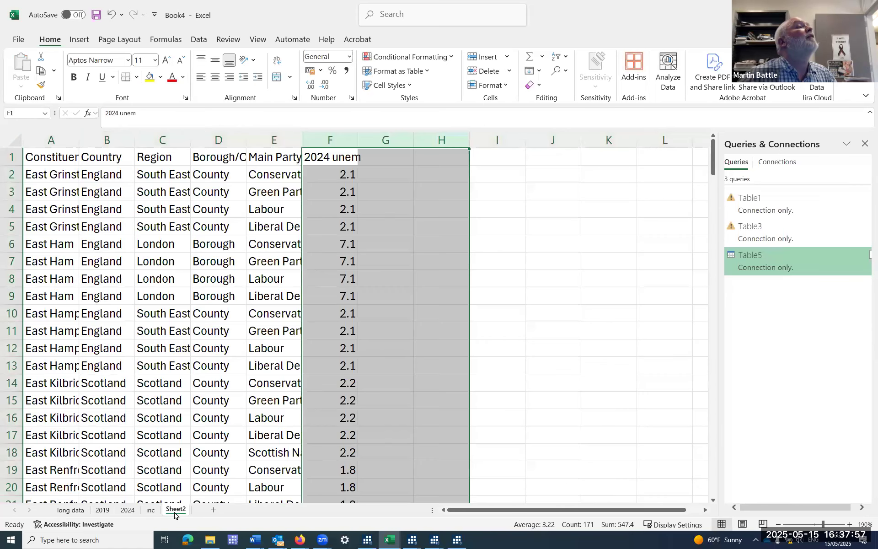
{"action": "right_click", "coordinate": [176, 513]}
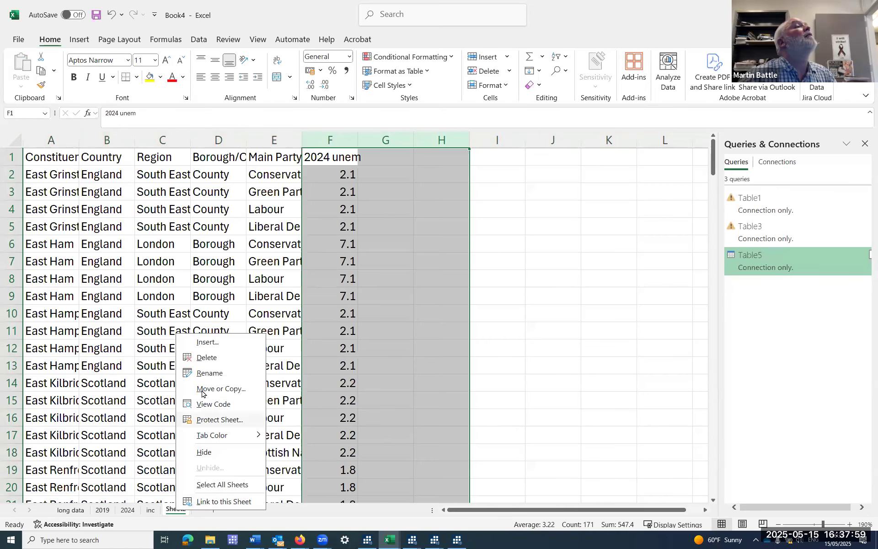
{"action": "key", "text": "Return"}
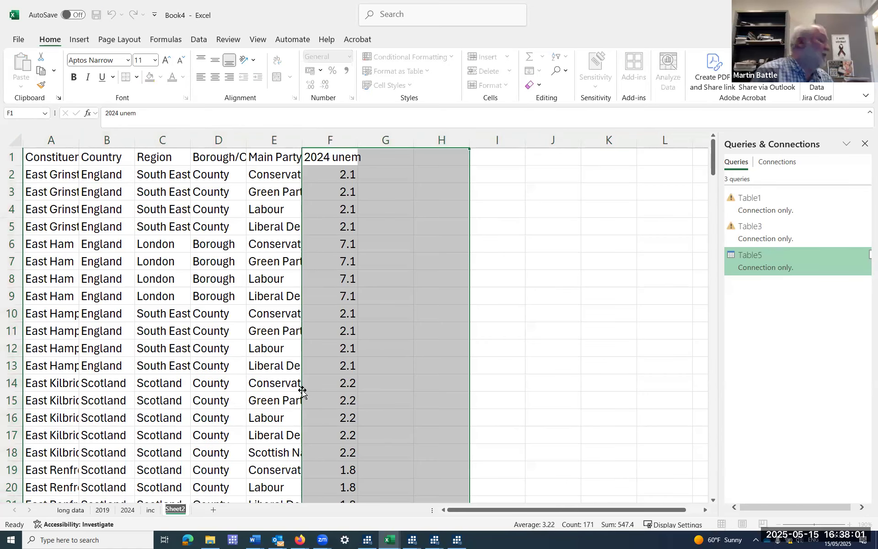
{"action": "type", "text": "u"}
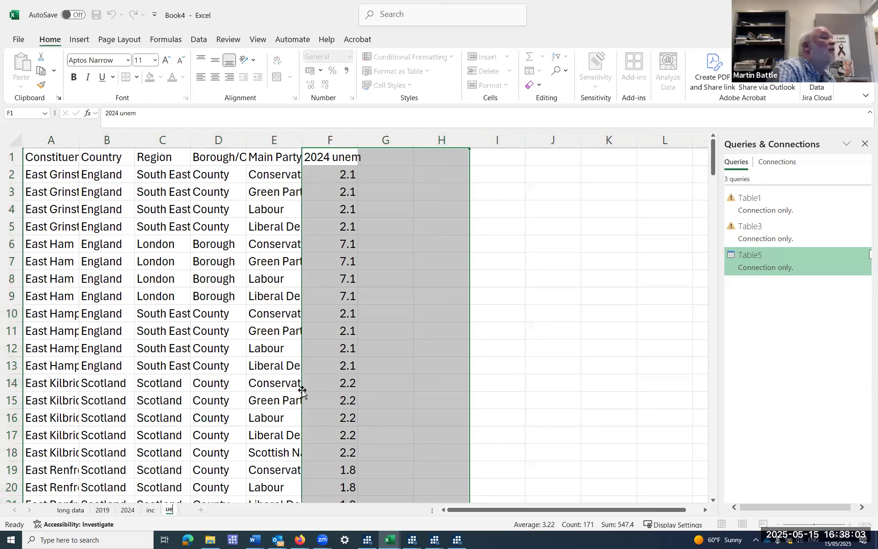
{"action": "type", "text": "e"}
{"action": "left_click", "coordinate": [371, 352]}
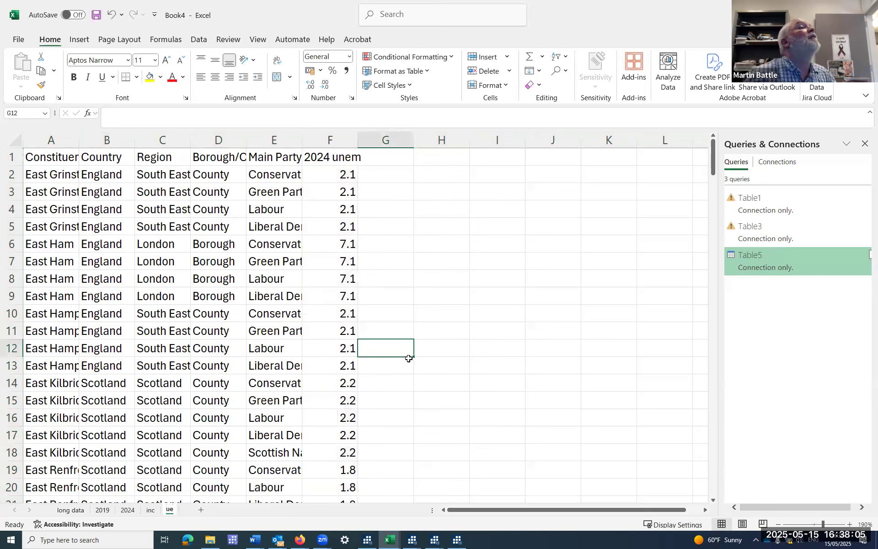
Save the workbook to the OneDrive folder under the name longtowide.
{"action": "left_click", "coordinate": [19, 40]}
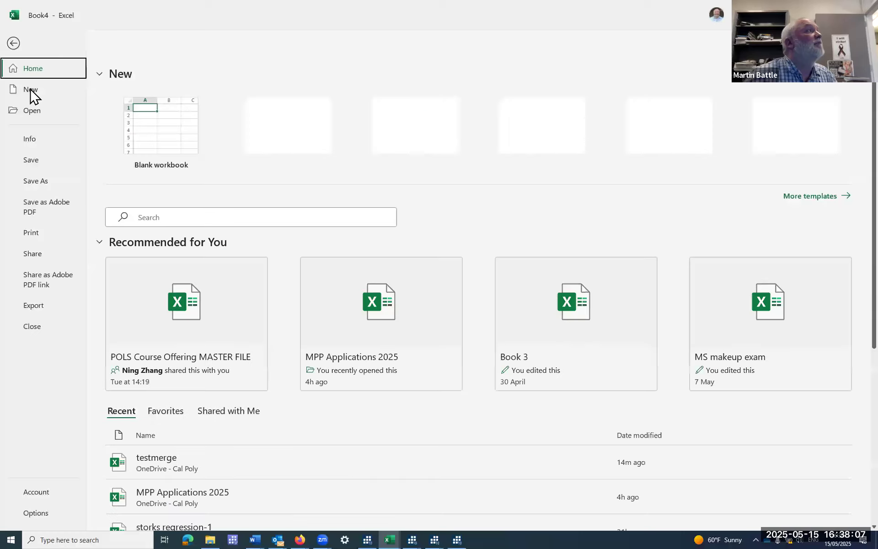
{"action": "left_click", "coordinate": [51, 182]}
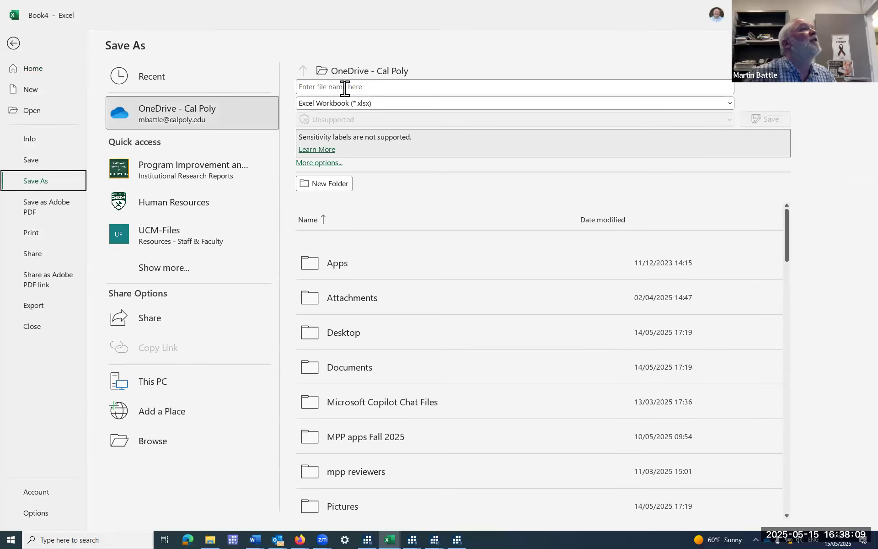
{"action": "left_click", "coordinate": [344, 87]}
{"action": "type", "text": "lo"}
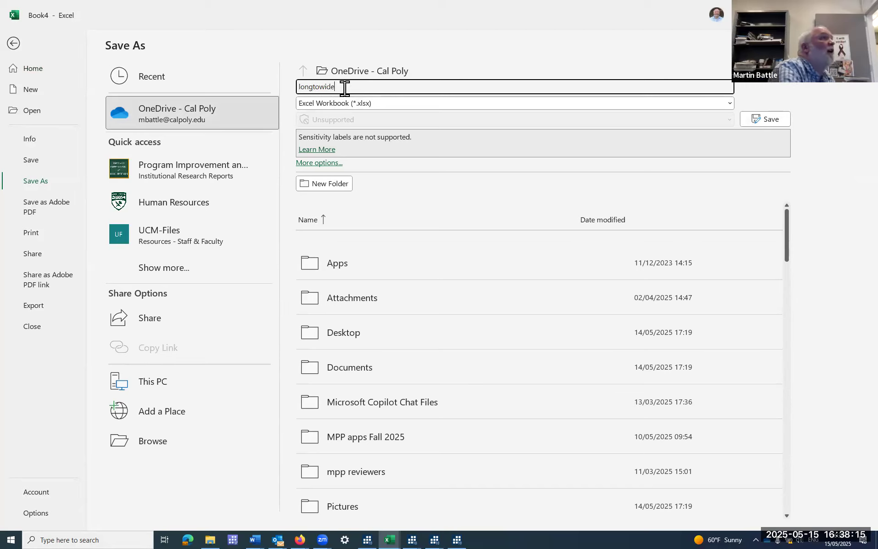
{"action": "type", "text": "ngtowide"}
{"action": "key", "text": "Return"}
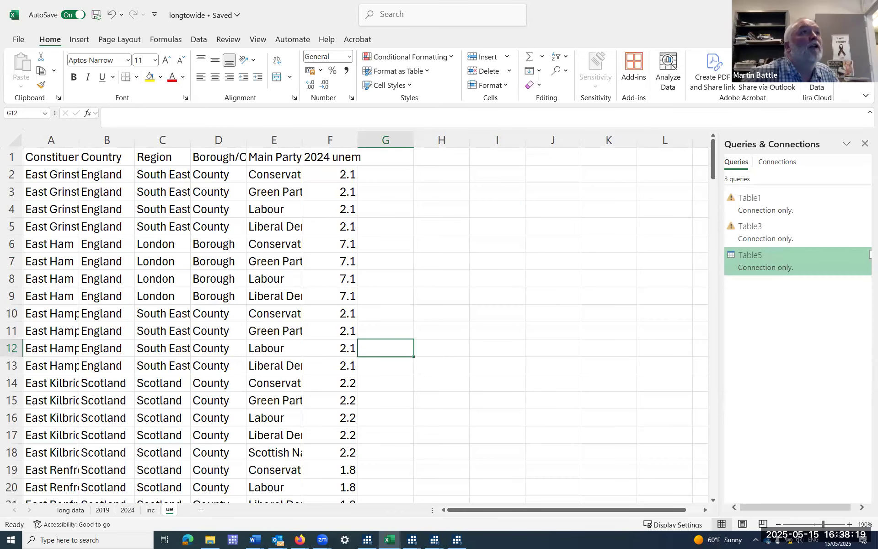
Close the longtowide workbook and open a new blank Excel workbook in a maximized window.
{"action": "left_click", "coordinate": [865, 15]}
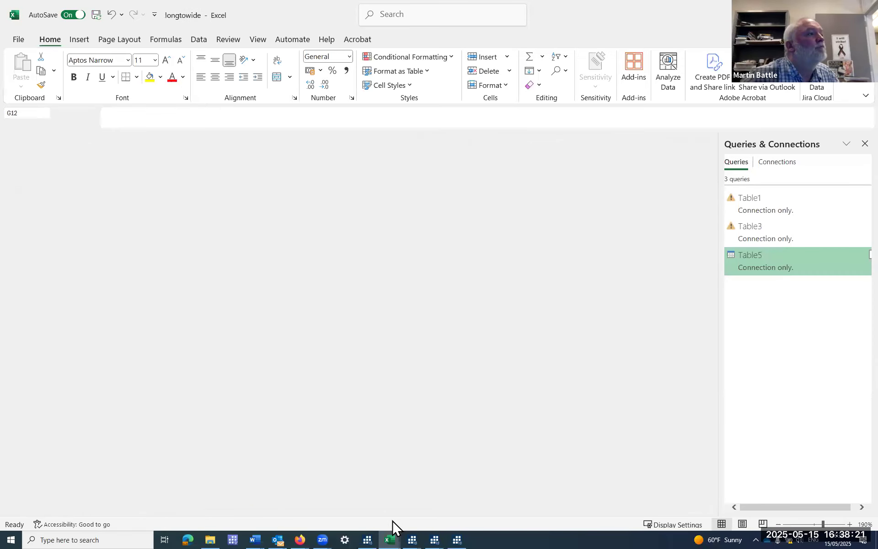
{"action": "left_click", "coordinate": [391, 539]}
{"action": "right_click", "coordinate": [390, 540]}
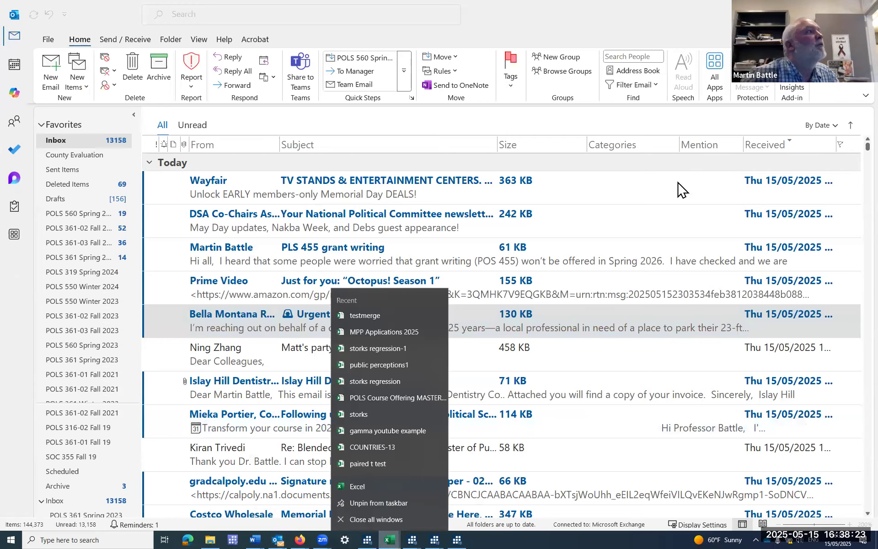
{"action": "left_click", "coordinate": [300, 540]}
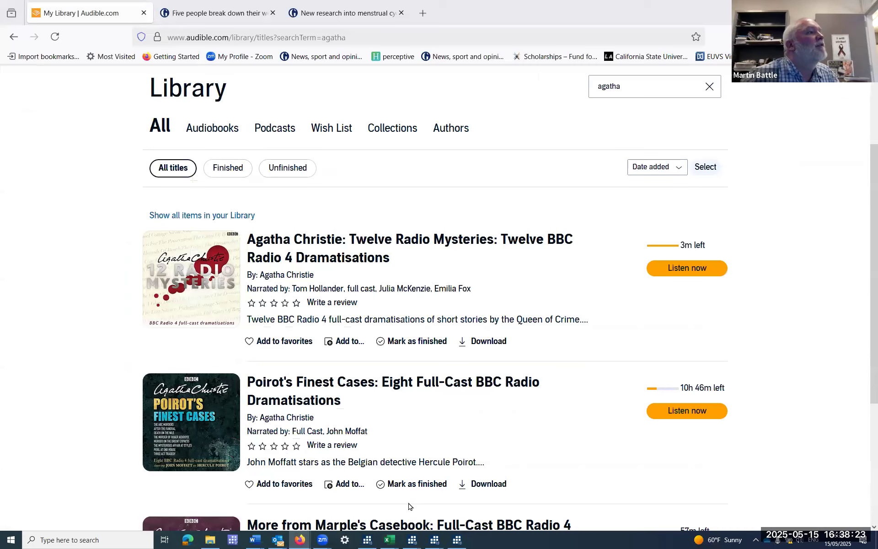
{"action": "right_click", "coordinate": [389, 539]}
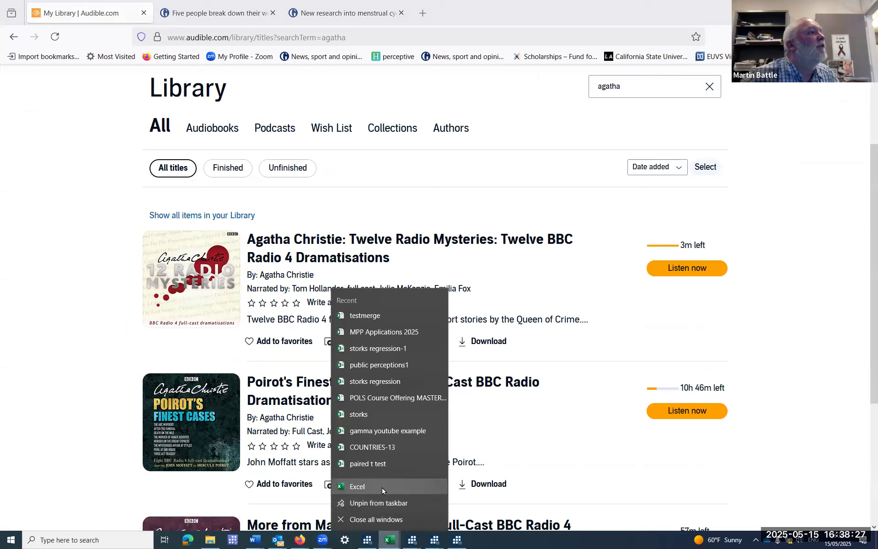
{"action": "left_click", "coordinate": [383, 488]}
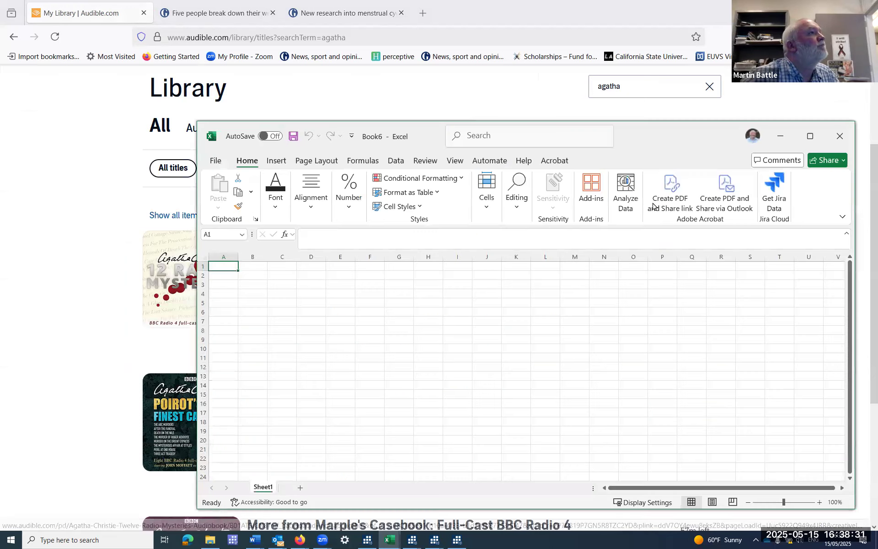
{"action": "left_click", "coordinate": [815, 137]}
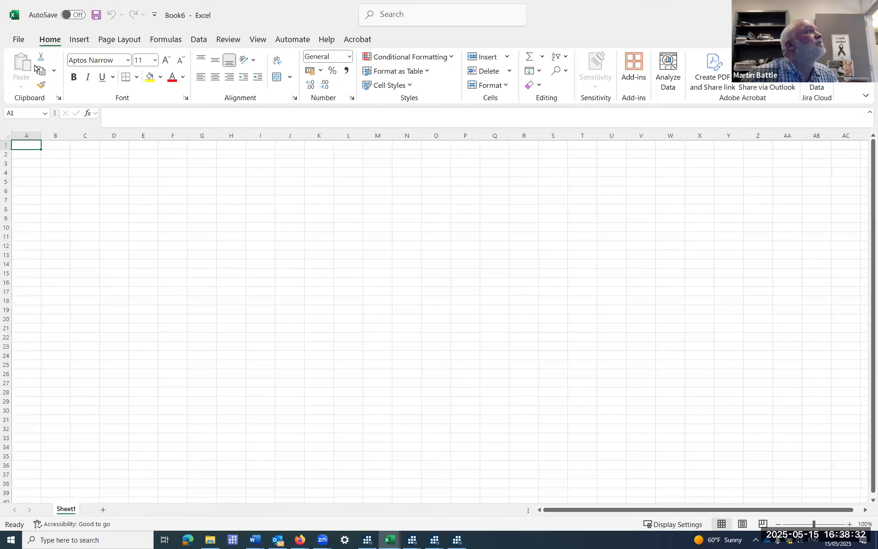
Connect the new workbook to longtowide.xlsx as an Excel workbook data source.
{"action": "left_click", "coordinate": [19, 40]}
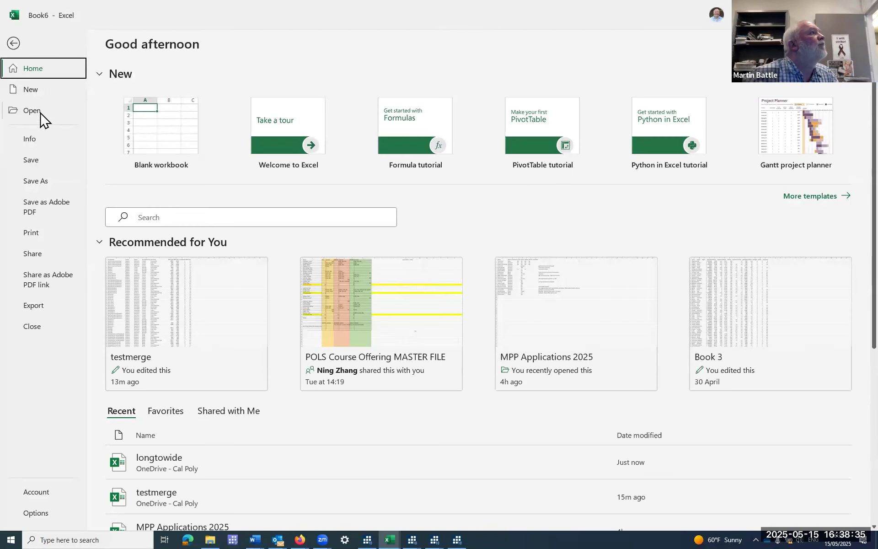
{"action": "left_click", "coordinate": [14, 43]}
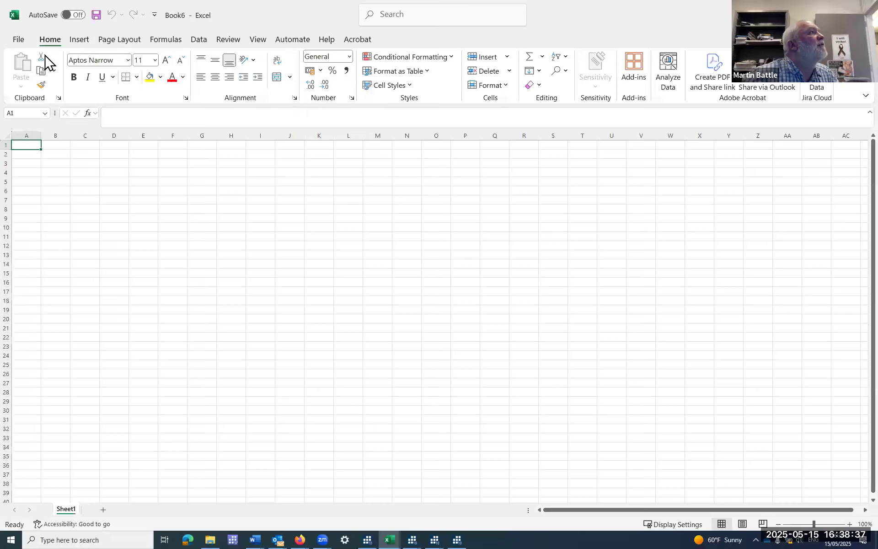
{"action": "left_click", "coordinate": [199, 40]}
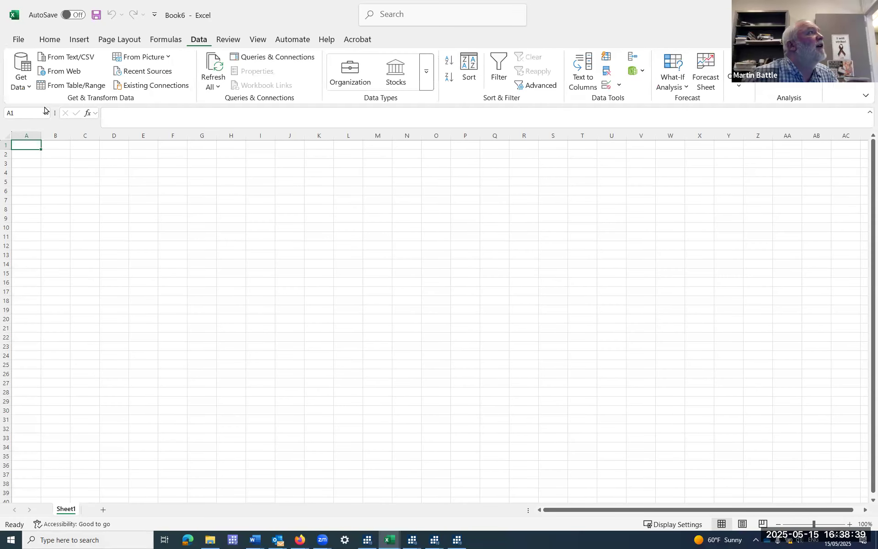
{"action": "left_click", "coordinate": [27, 87]}
{"action": "mouse_move", "coordinate": [68, 107]}
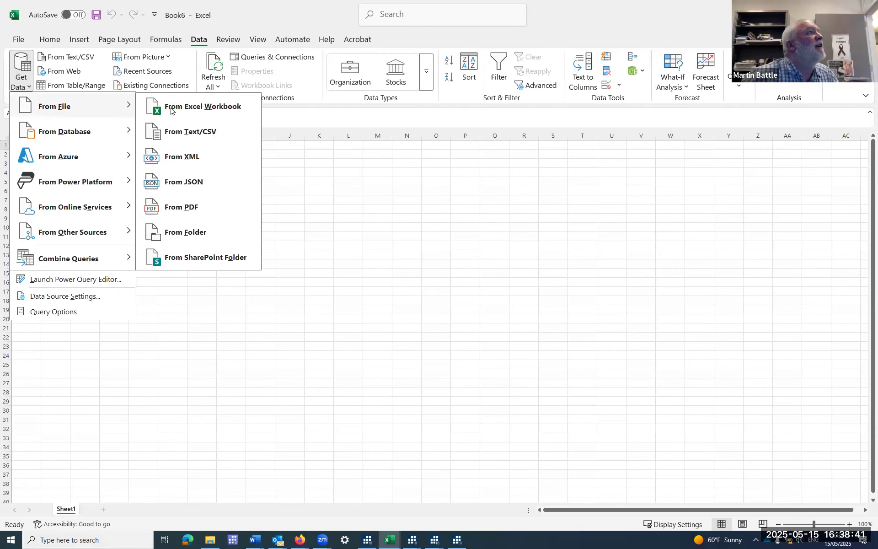
{"action": "left_click", "coordinate": [172, 111]}
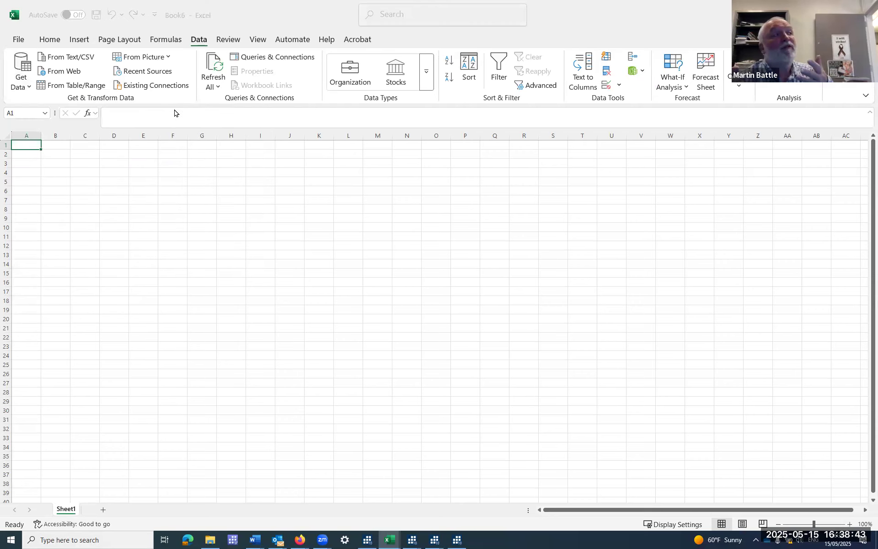
{"action": "double_click", "coordinate": [196, 67]}
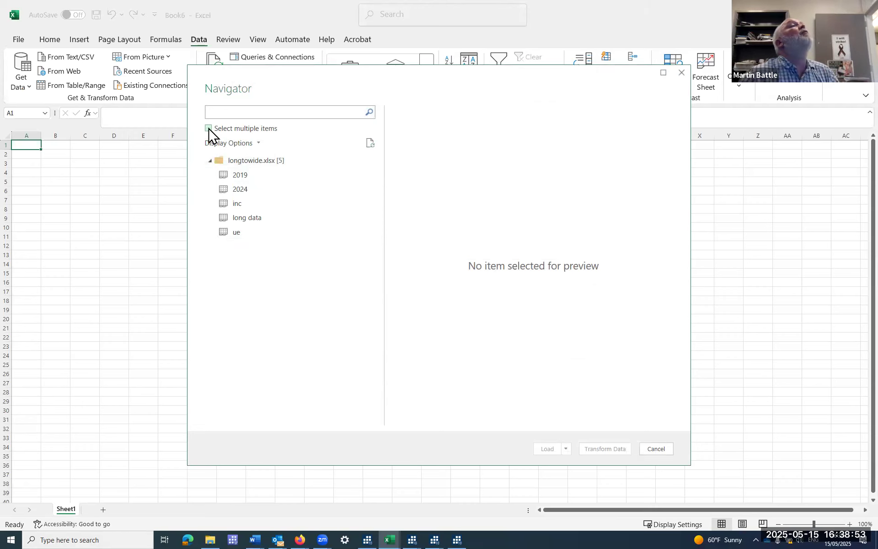
Load the 2019, 2024, inc and ue sheets from longtowide.xlsx together, leaving out long data.
{"action": "left_click", "coordinate": [208, 129]}
{"action": "left_click", "coordinate": [222, 176]}
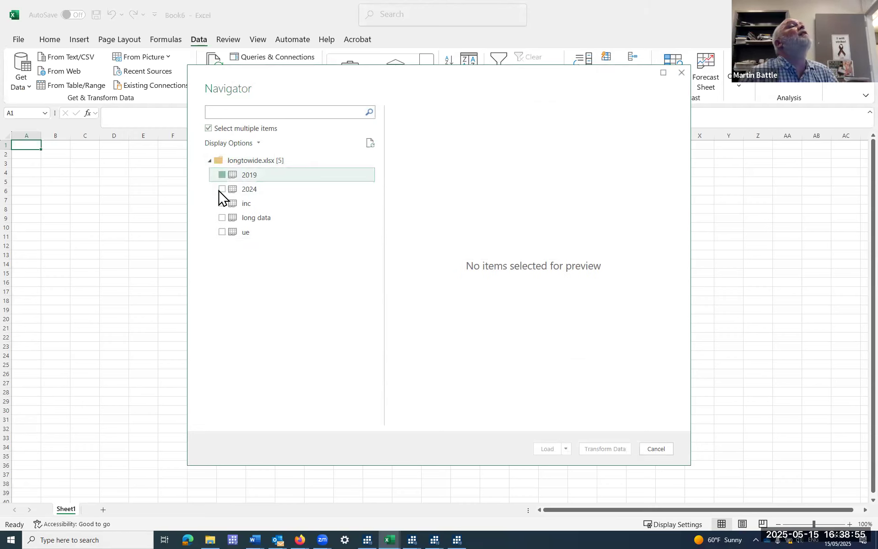
{"action": "left_click", "coordinate": [222, 190]}
{"action": "left_click", "coordinate": [222, 204]}
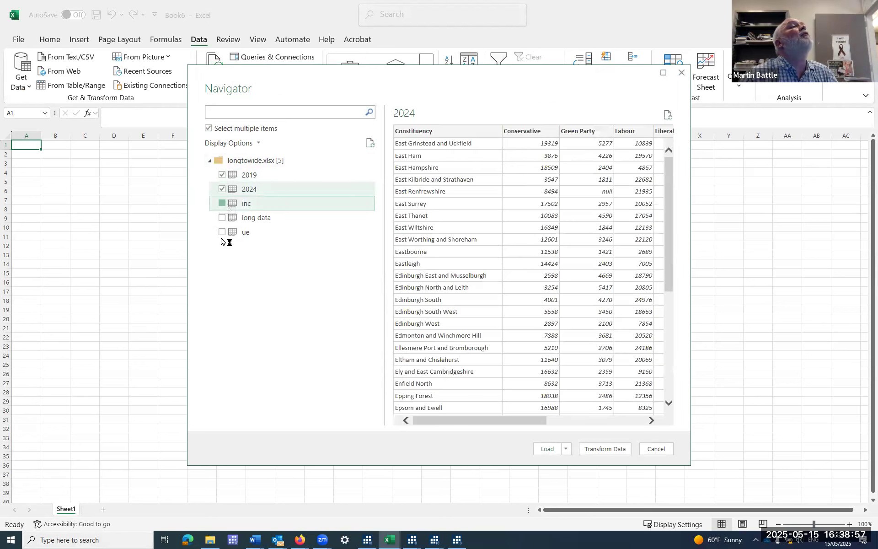
{"action": "left_click", "coordinate": [222, 233]}
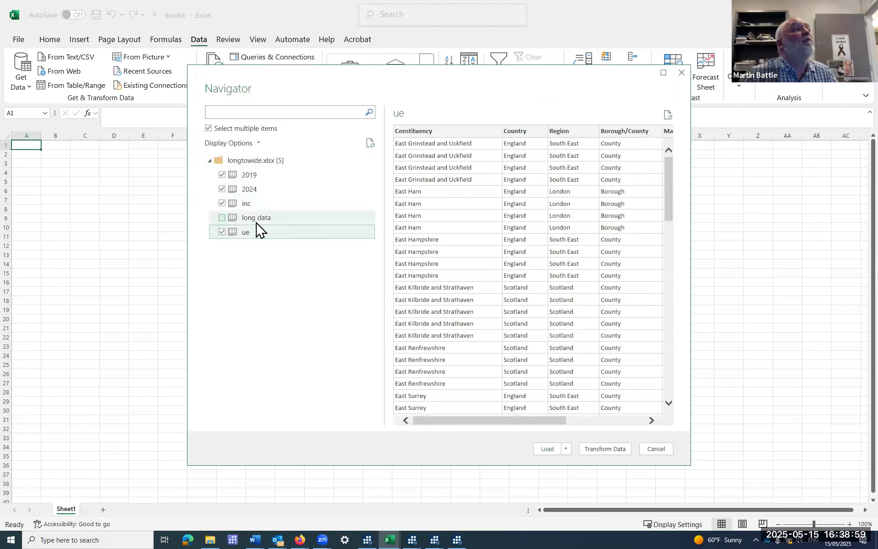
{"action": "left_click", "coordinate": [567, 449]}
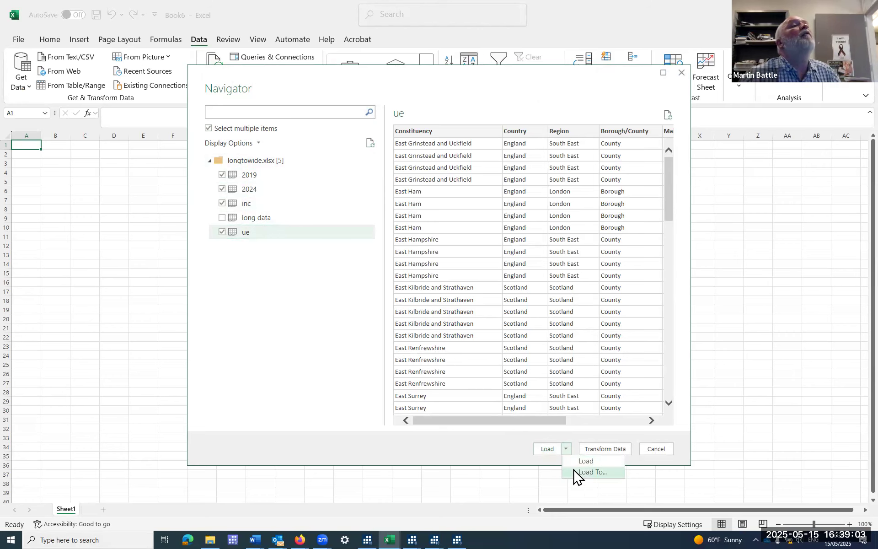
{"action": "left_click", "coordinate": [575, 463]}
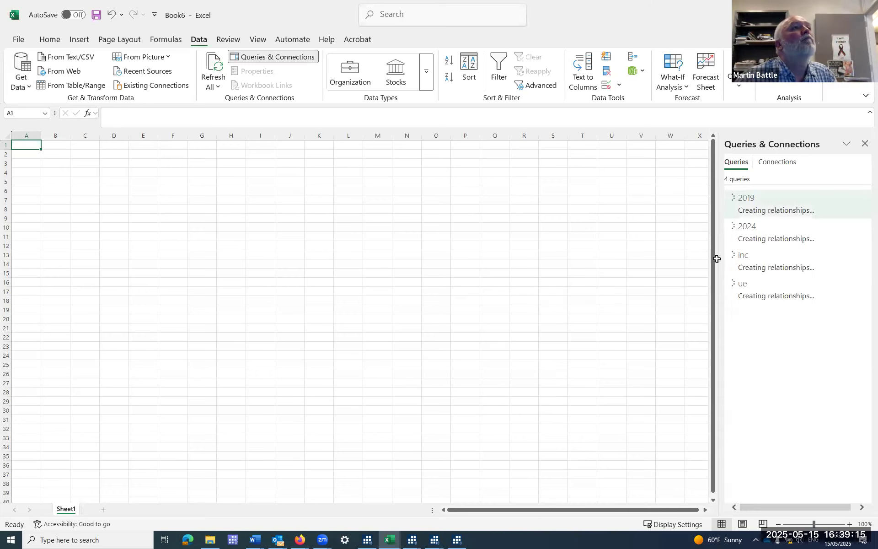
Open the 2019 query for editing and merge it with 2024 as a new query, left outer joined on Constituency.
{"action": "mouse_move", "coordinate": [752, 201]}
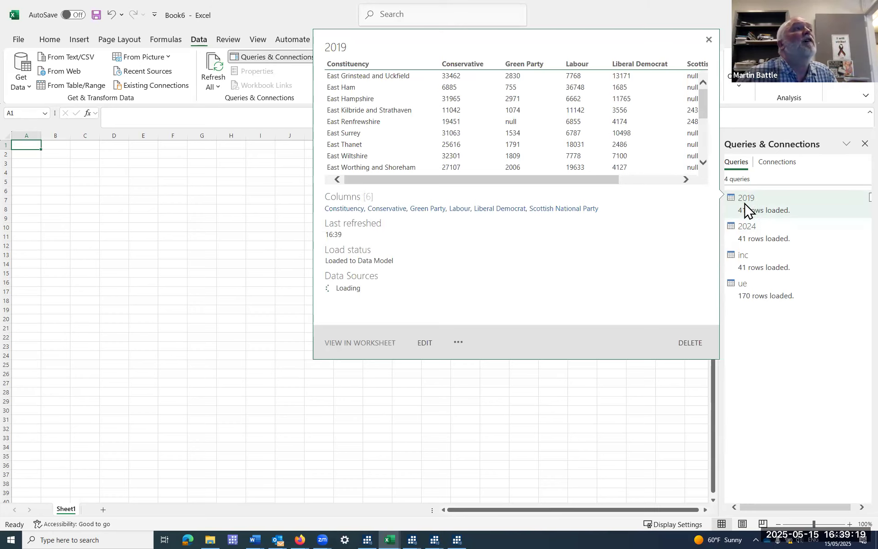
{"action": "left_click", "coordinate": [425, 343]}
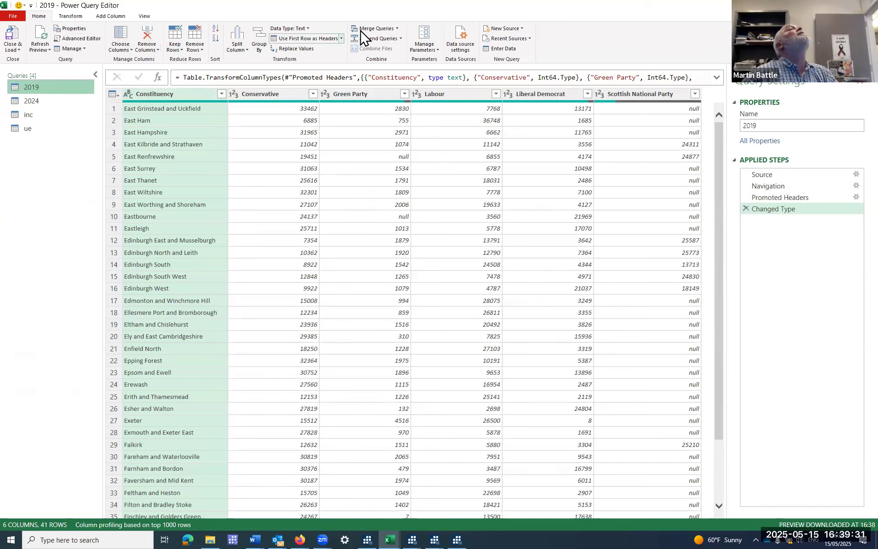
{"action": "left_click", "coordinate": [398, 29]}
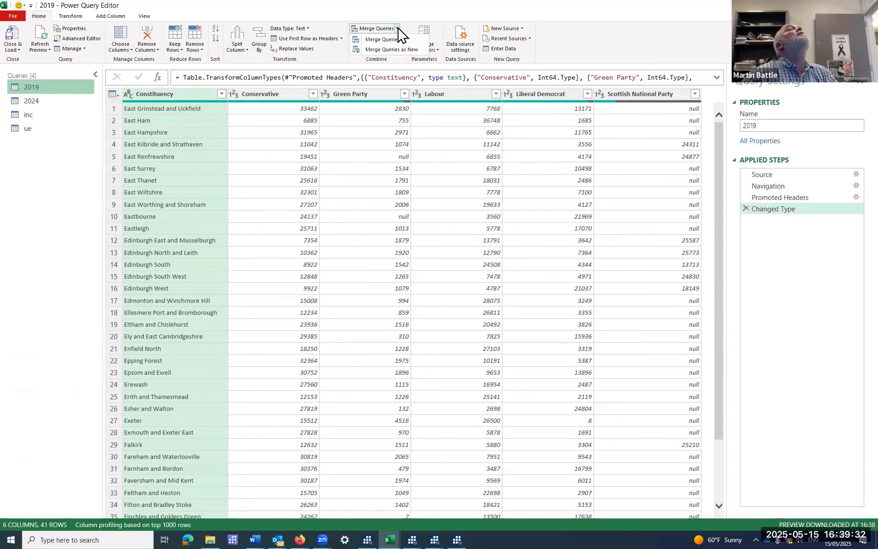
{"action": "left_click", "coordinate": [396, 50]}
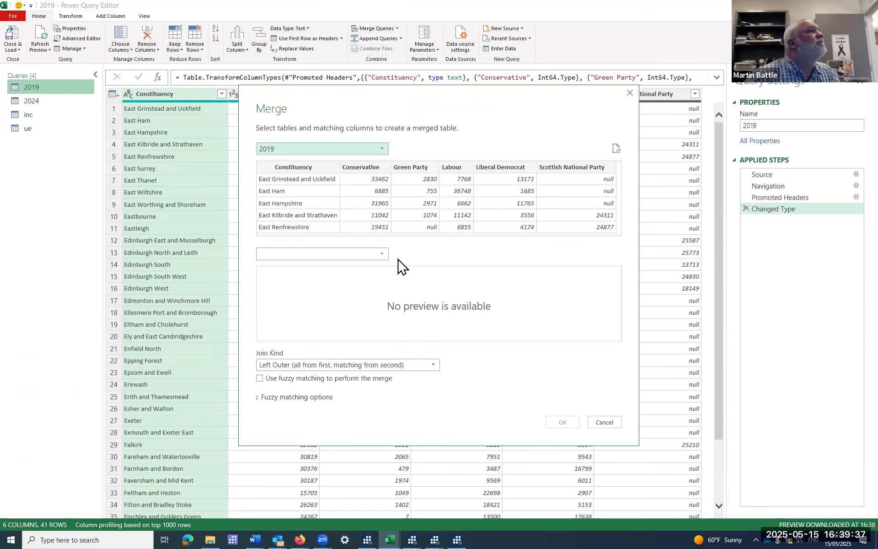
{"action": "left_click", "coordinate": [384, 255]}
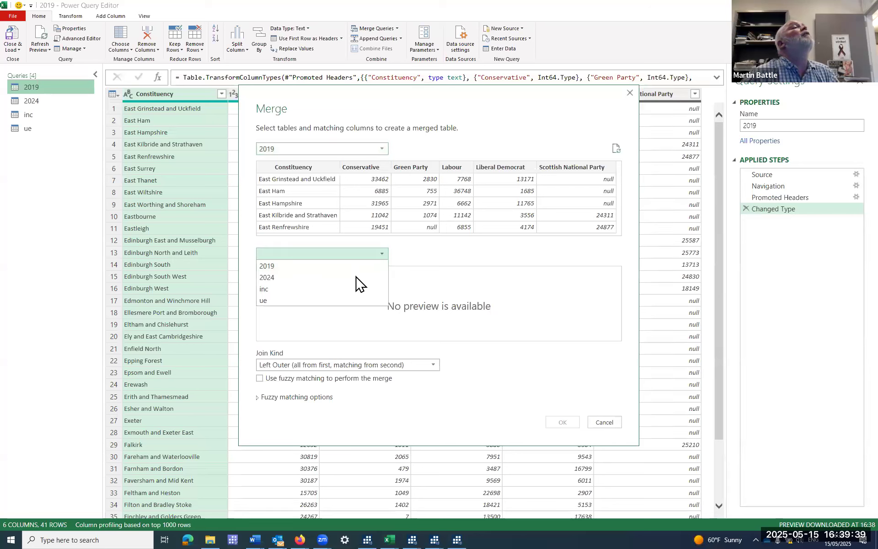
{"action": "left_click", "coordinate": [350, 277]}
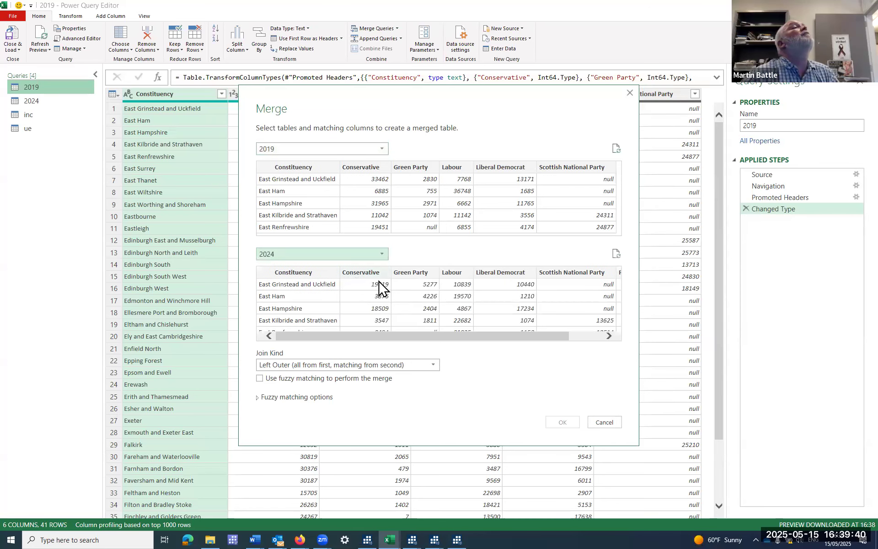
{"action": "left_click", "coordinate": [298, 167]}
{"action": "left_click", "coordinate": [303, 274]}
{"action": "left_click", "coordinate": [563, 425]}
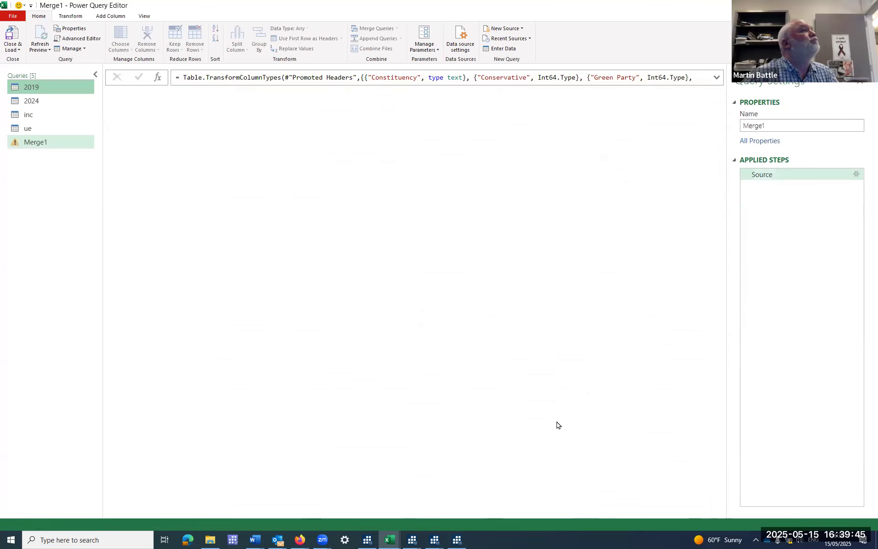
Expand all columns of the nested 2024 table in Merge1, keeping the original column name as prefix.
{"action": "left_click_drag", "start_coordinate": [474, 514], "coordinate": [588, 519]}
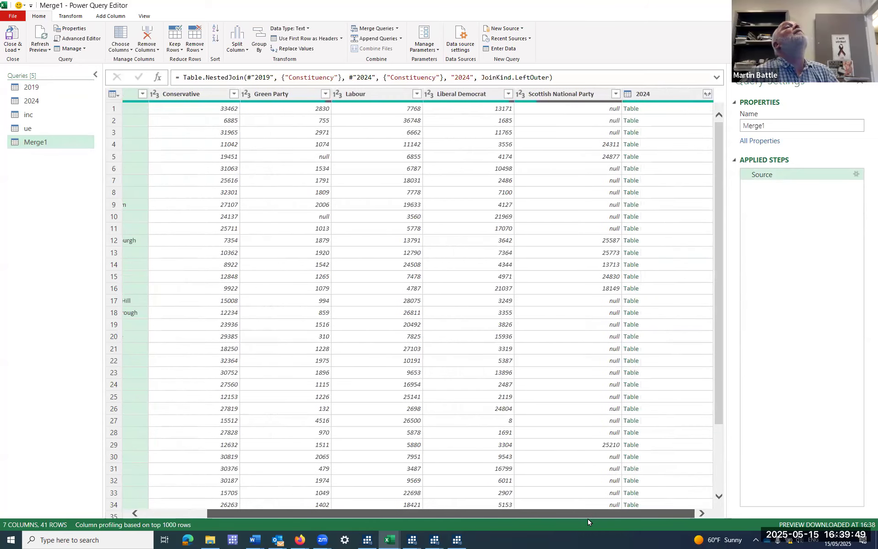
{"action": "left_click", "coordinate": [708, 93]}
{"action": "left_click", "coordinate": [645, 259]}
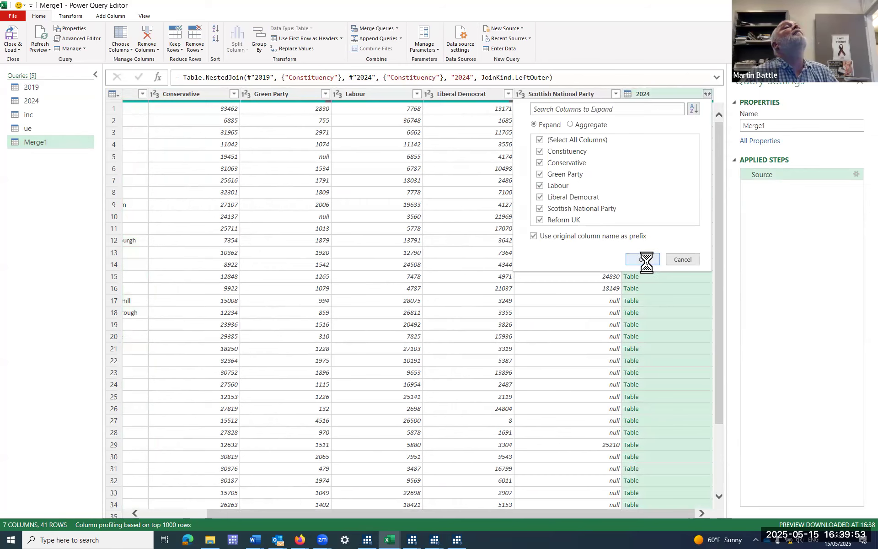
{"action": "left_click_drag", "start_coordinate": [427, 515], "coordinate": [541, 520]}
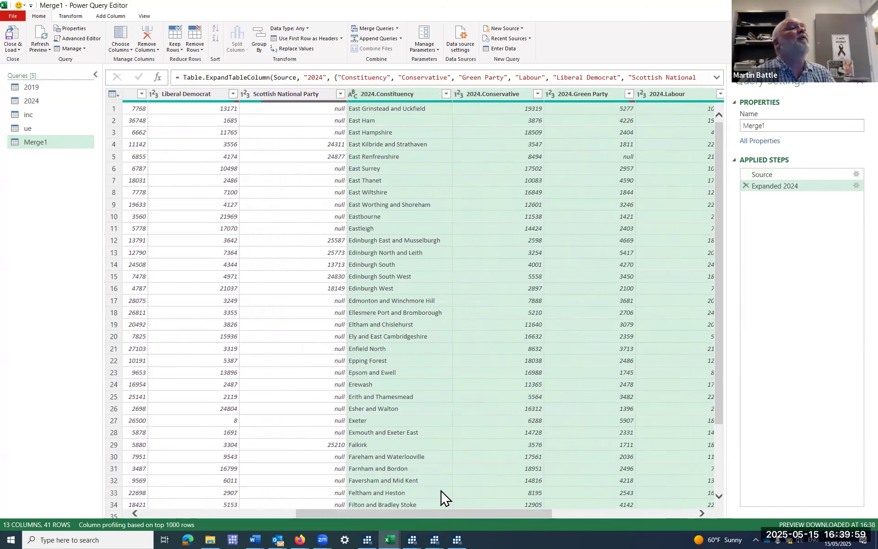
{"action": "left_click_drag", "start_coordinate": [445, 514], "coordinate": [239, 512]}
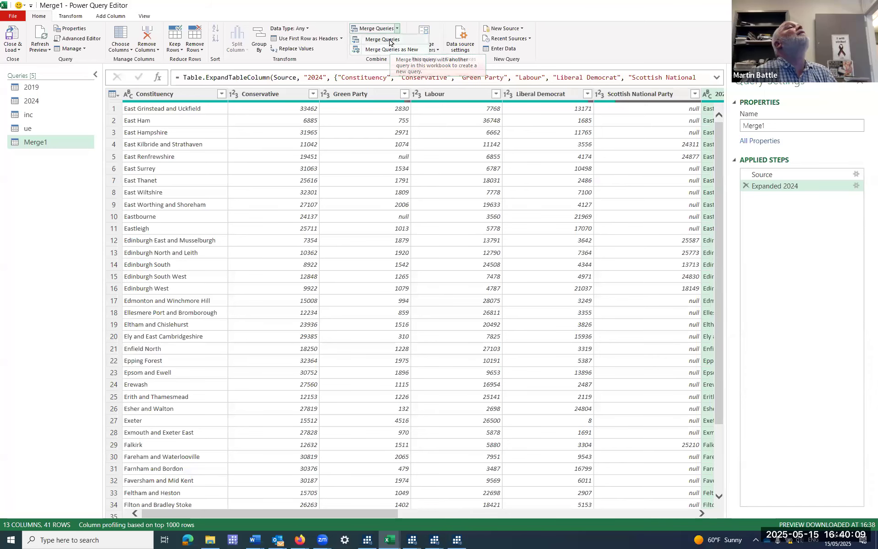
Merge Merge1 with the inc query as a new query, matching on Constituency with a left outer join.
{"action": "left_click", "coordinate": [430, 60]}
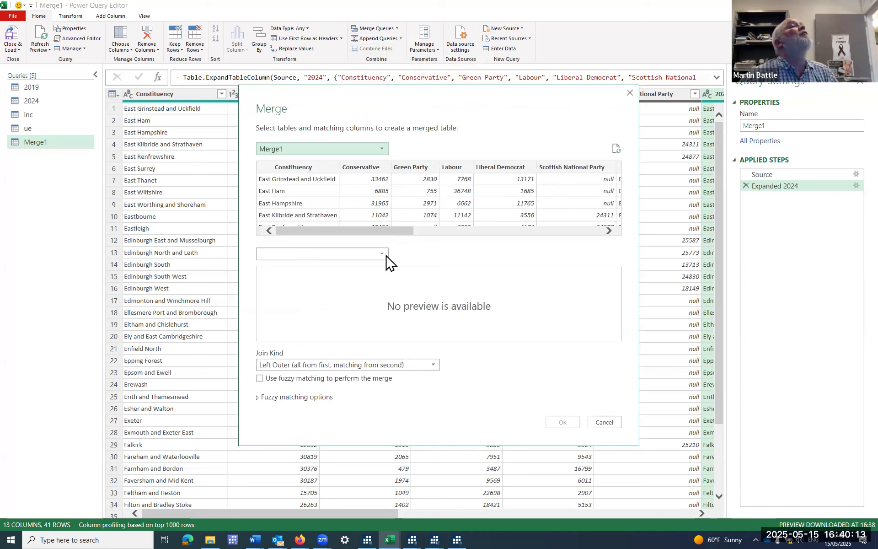
{"action": "left_click", "coordinate": [383, 255]}
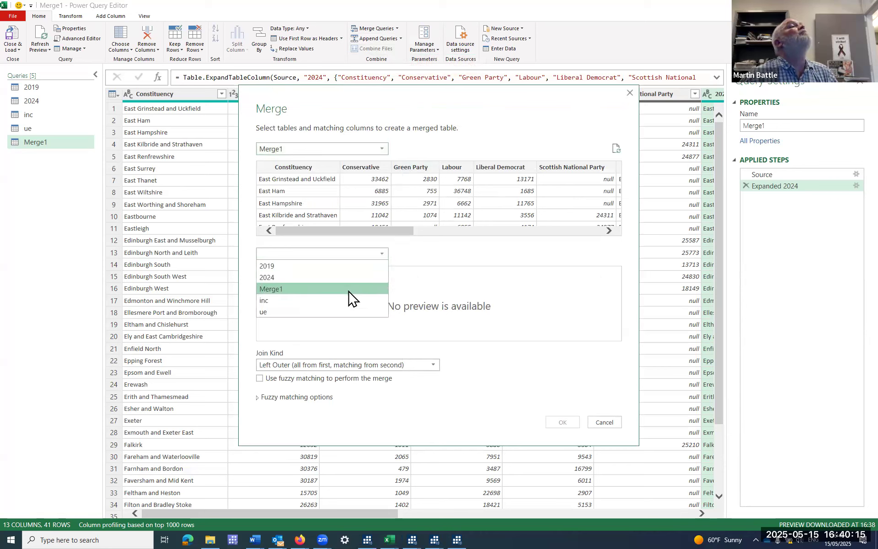
{"action": "left_click", "coordinate": [344, 301]}
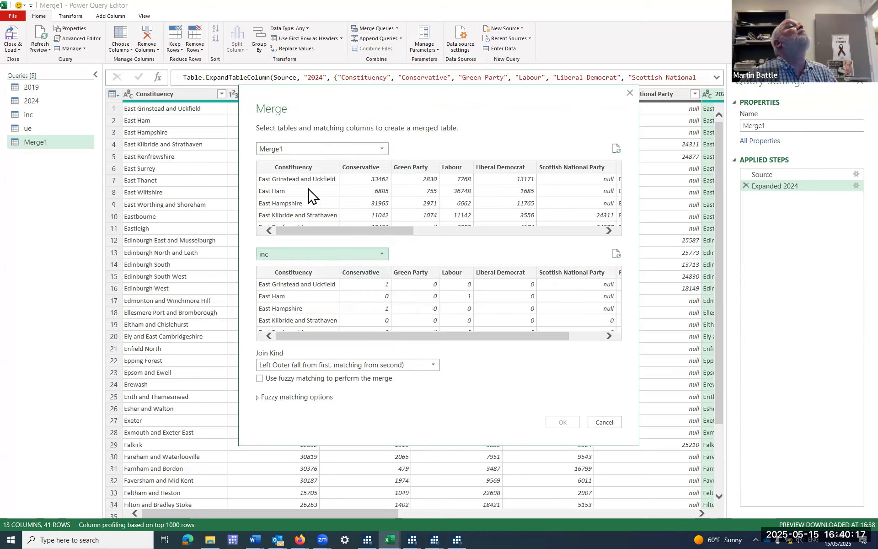
{"action": "left_click", "coordinate": [308, 169]}
{"action": "left_click", "coordinate": [294, 273]}
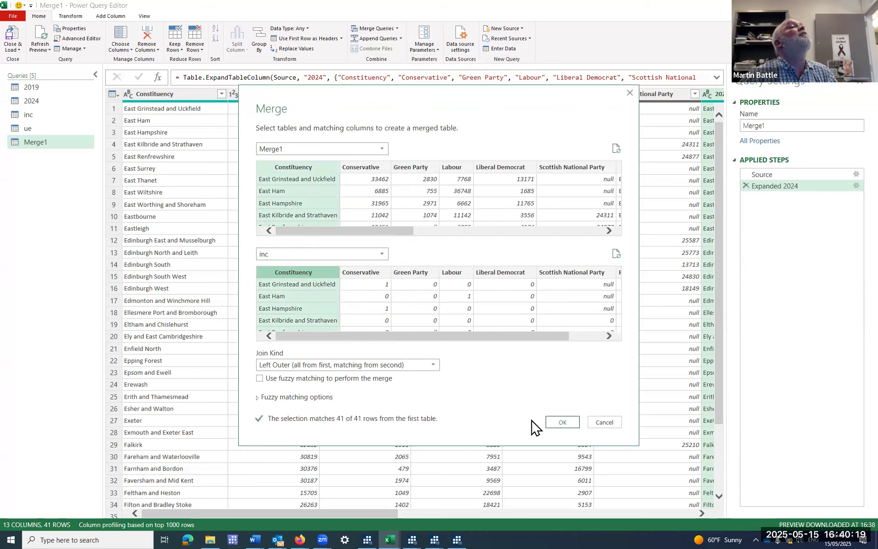
{"action": "left_click", "coordinate": [570, 424]}
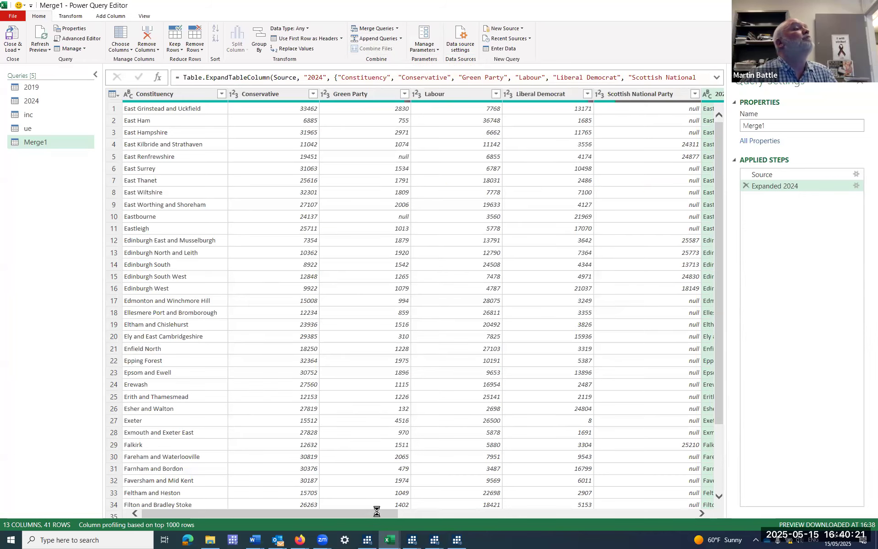
Expand all columns of the nested inc table in Merge2, keeping the original column name as prefix.
{"action": "left_click_drag", "start_coordinate": [370, 516], "coordinate": [722, 520]}
{"action": "left_click", "coordinate": [708, 94]}
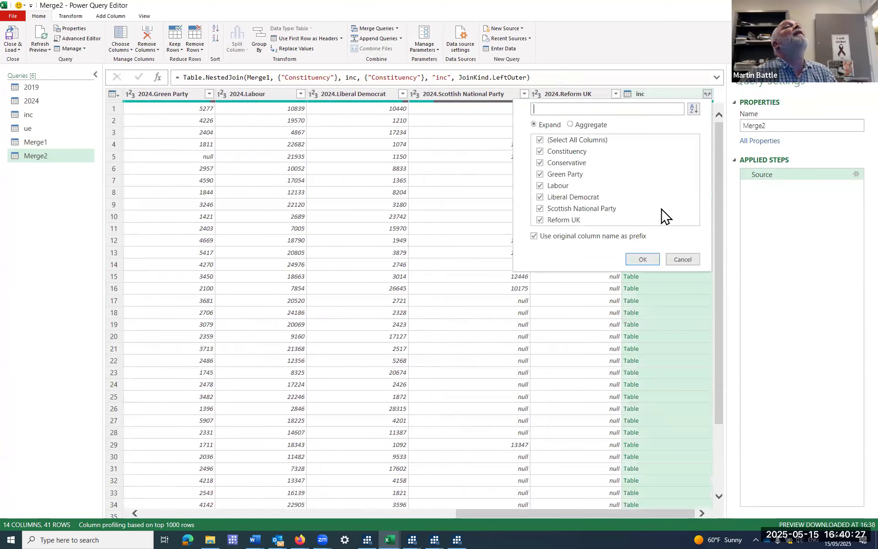
{"action": "left_click", "coordinate": [649, 263]}
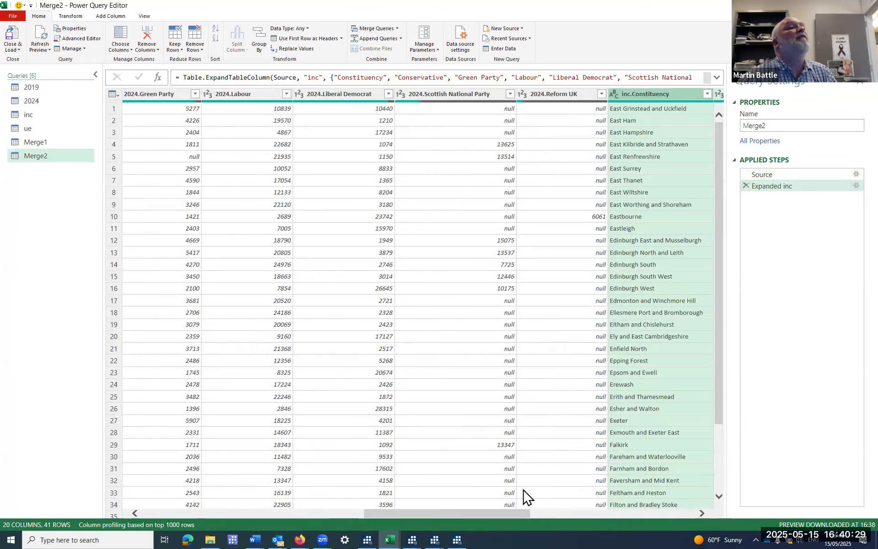
{"action": "left_click_drag", "start_coordinate": [509, 512], "coordinate": [554, 512]}
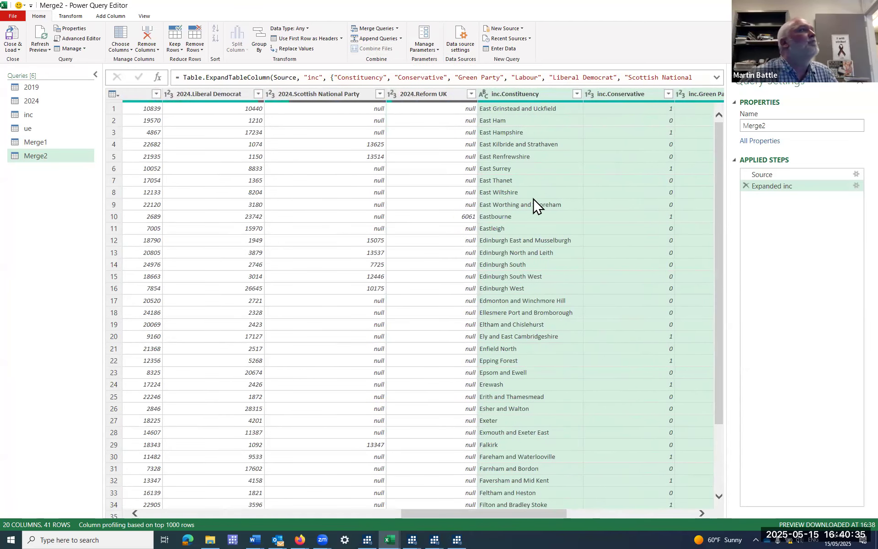
Merge Merge2 with the ue query as a new query, matching on Constituency with a left outer join.
{"action": "left_click", "coordinate": [397, 28]}
{"action": "left_click", "coordinate": [390, 51]}
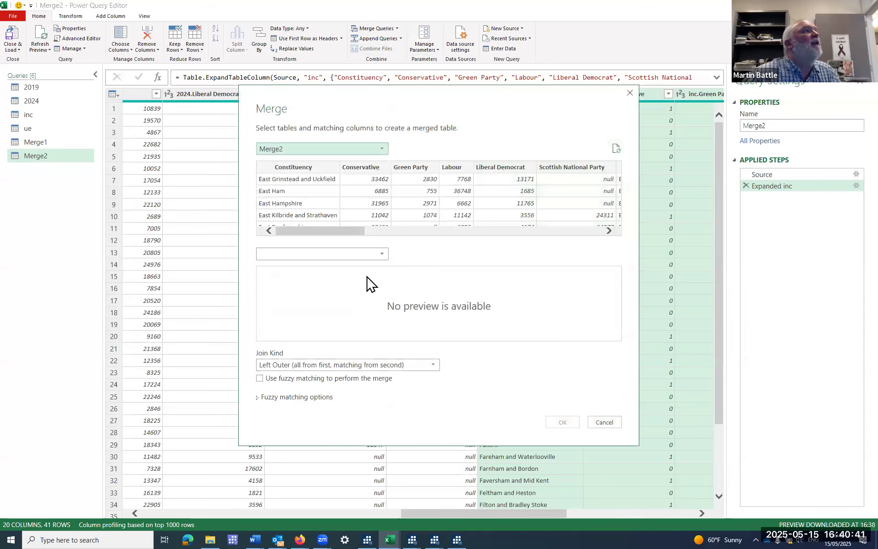
{"action": "left_click", "coordinate": [383, 254]}
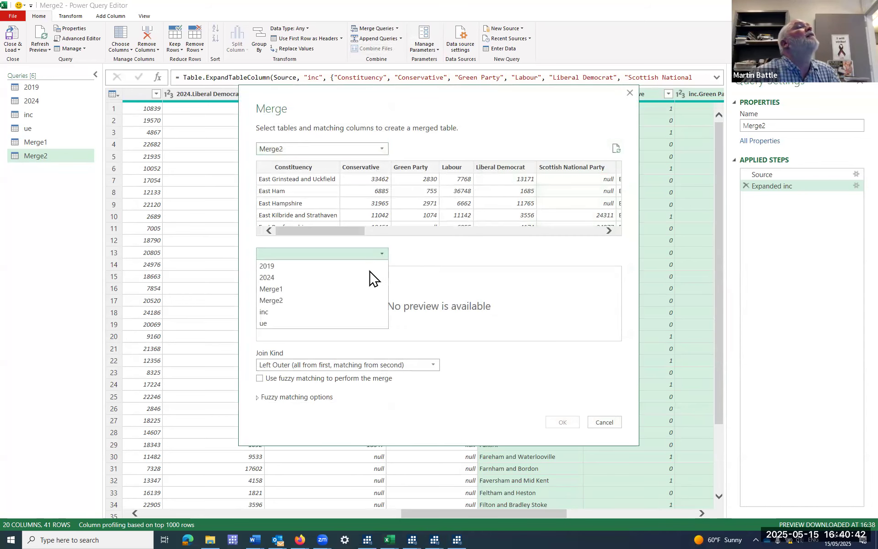
{"action": "left_click", "coordinate": [322, 320]}
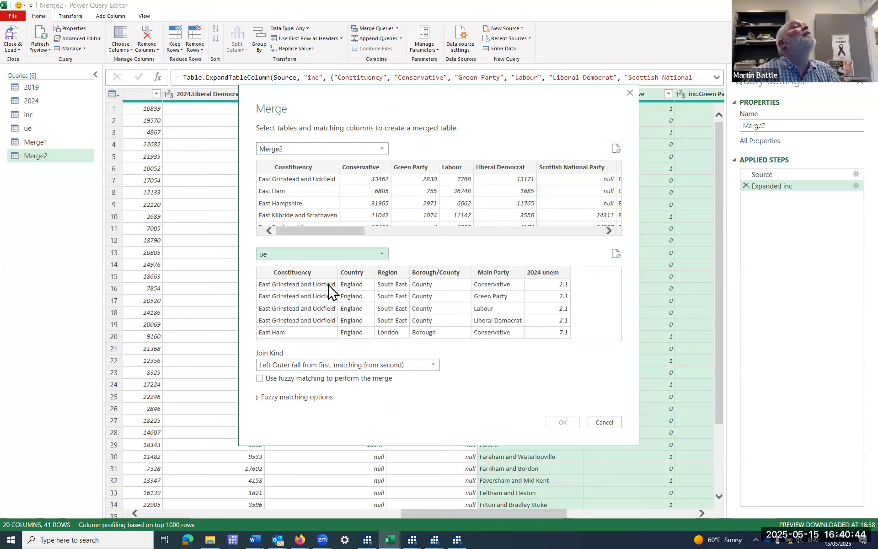
{"action": "left_click", "coordinate": [297, 168]}
{"action": "left_click", "coordinate": [301, 273]}
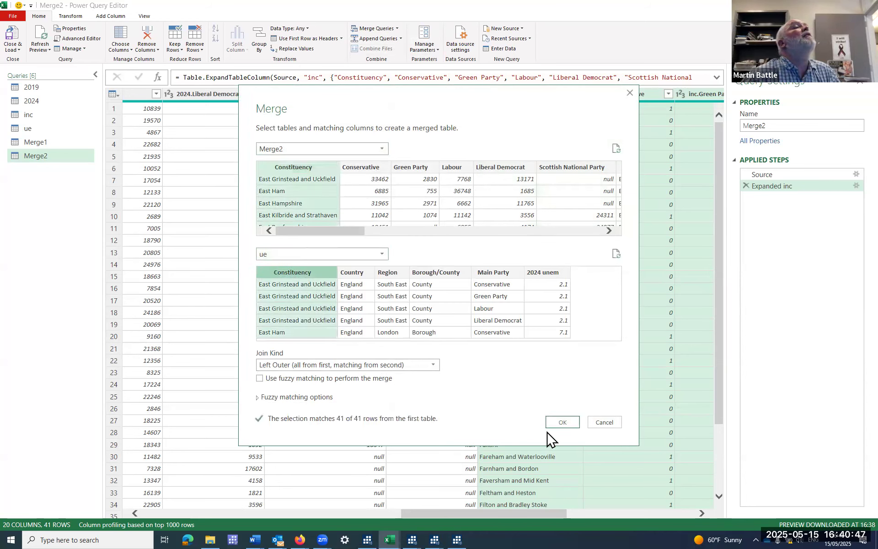
{"action": "left_click", "coordinate": [564, 421]}
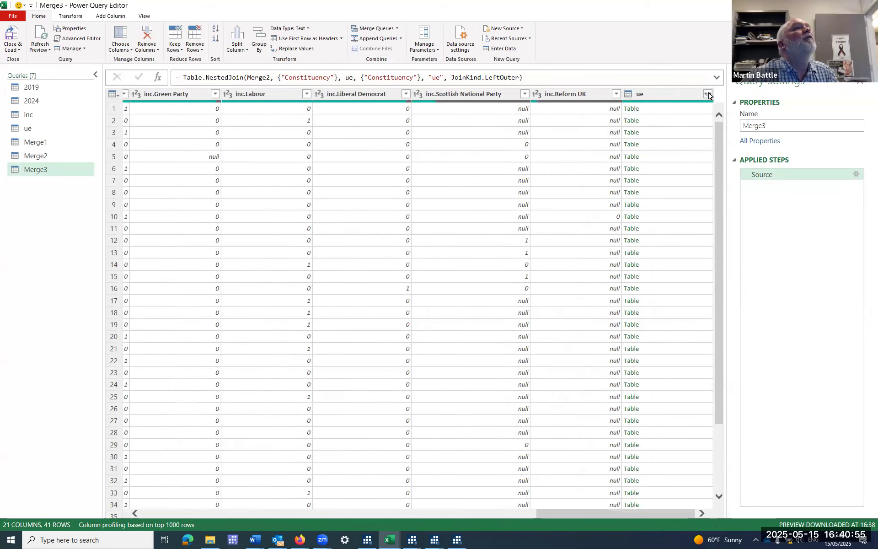
Expand all columns of the nested ue table in Merge3, keeping the original column name as prefix.
{"action": "left_click", "coordinate": [709, 94]}
{"action": "left_click", "coordinate": [643, 248]}
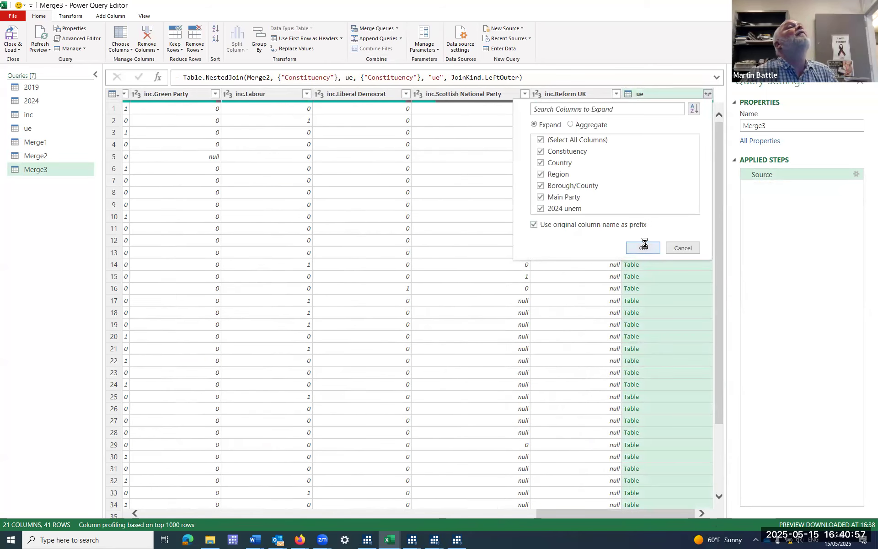
{"action": "left_click_drag", "start_coordinate": [488, 512], "coordinate": [129, 131]}
Close the query editor and load the merged queries as tables on new worksheets.
{"action": "left_click", "coordinate": [20, 48]}
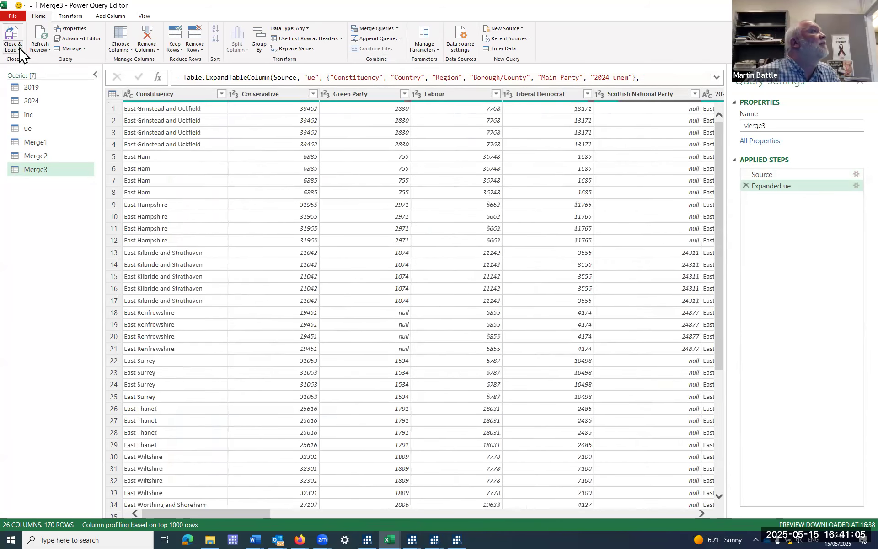
{"action": "left_click", "coordinate": [24, 70]}
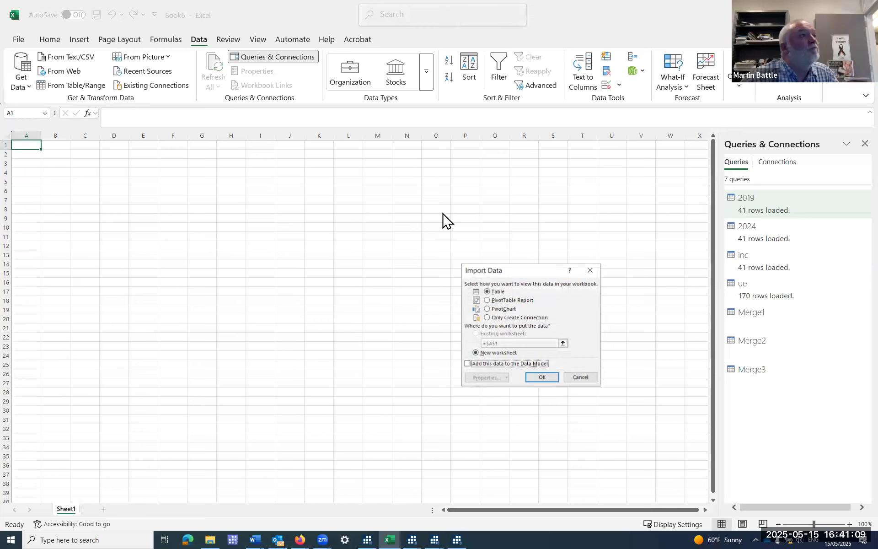
{"action": "left_click", "coordinate": [544, 378]}
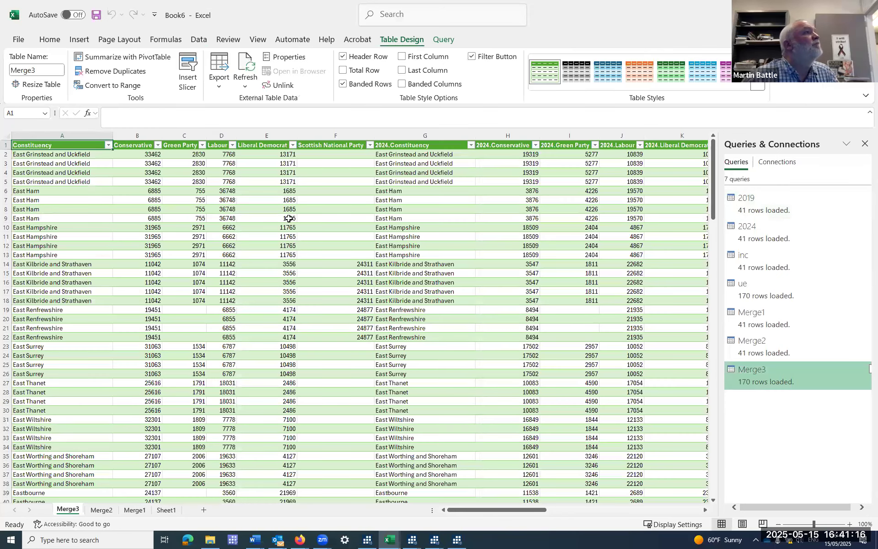
Convert the Merge3 table to a normal range.
{"action": "left_click", "coordinate": [290, 219]}
{"action": "left_click", "coordinate": [133, 84]}
{"action": "left_click", "coordinate": [432, 298]}
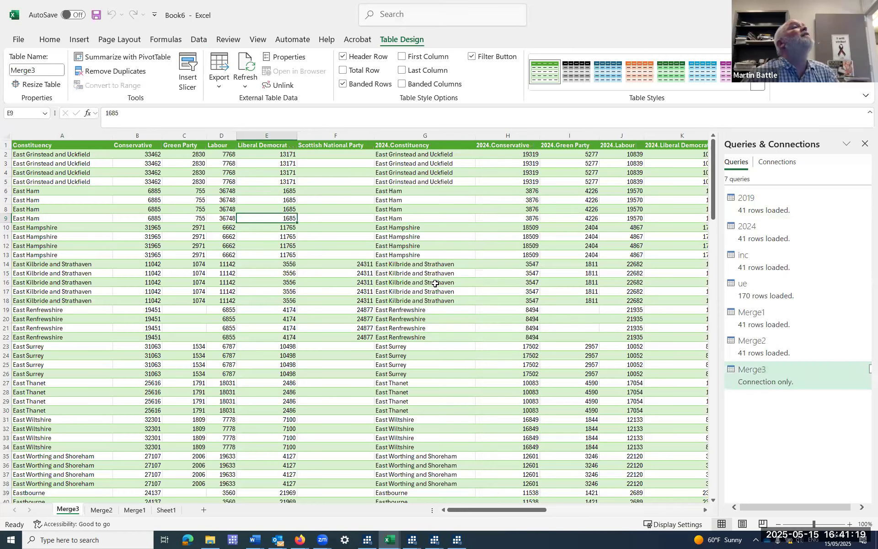
Delete the duplicate 2024.Constituency column from the Merge3 sheet.
{"action": "left_click", "coordinate": [422, 138]}
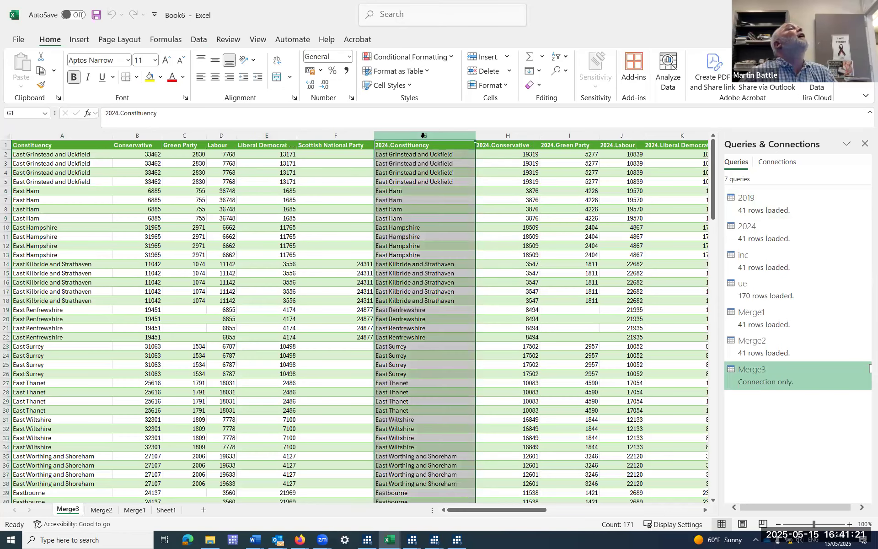
{"action": "right_click", "coordinate": [423, 138]}
{"action": "left_click", "coordinate": [457, 263]}
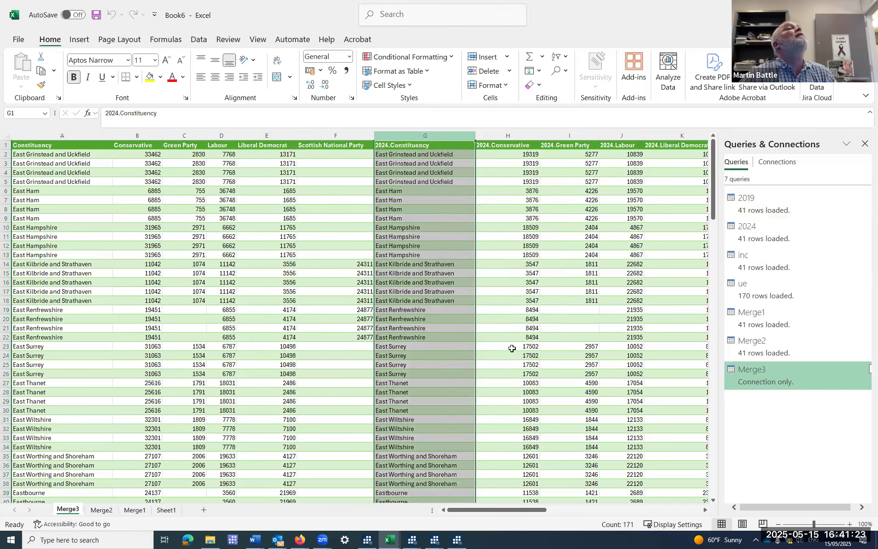
Delete the duplicate inc.Constituency column from the Merge3 sheet.
{"action": "left_click", "coordinate": [706, 511]}
{"action": "left_click", "coordinate": [707, 511]}
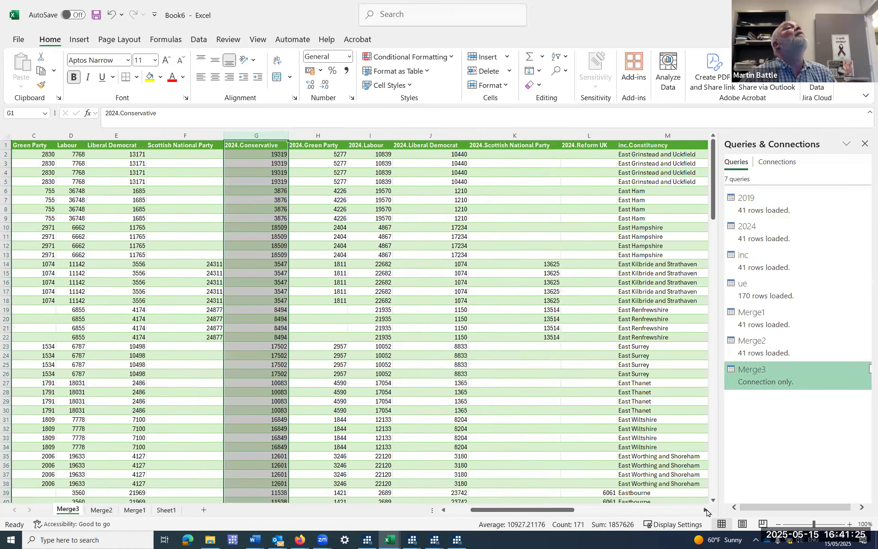
{"action": "left_click", "coordinate": [707, 511]}
{"action": "left_click", "coordinate": [707, 511]}
{"action": "left_click", "coordinate": [585, 145]}
{"action": "right_click", "coordinate": [586, 145]}
{"action": "left_click", "coordinate": [577, 132]}
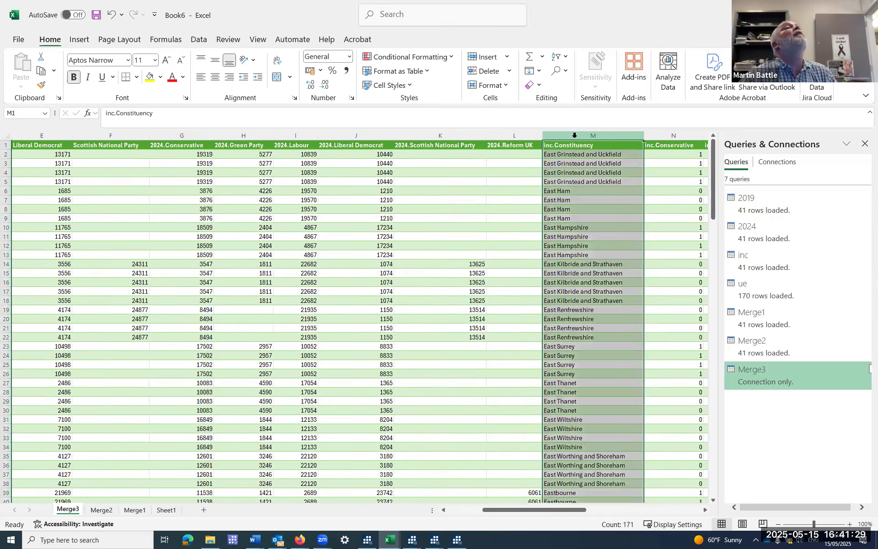
{"action": "right_click", "coordinate": [577, 132]}
{"action": "left_click", "coordinate": [602, 261]}
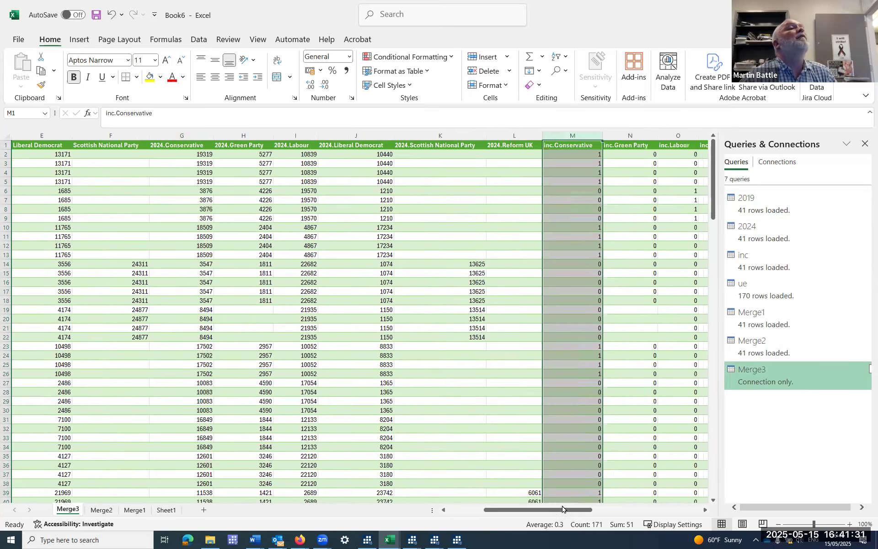
Delete the duplicate ue.Constituency column from the Merge3 sheet.
{"action": "left_click_drag", "start_coordinate": [591, 511], "coordinate": [688, 518]}
{"action": "left_click", "coordinate": [383, 136]}
{"action": "right_click", "coordinate": [383, 135]}
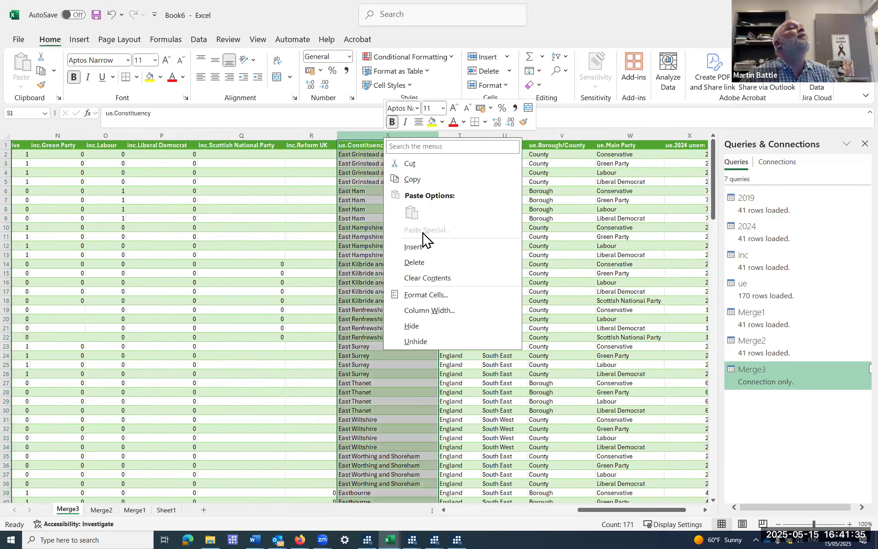
{"action": "left_click", "coordinate": [427, 264]}
Append the year to the first two unprefixed party headers, renaming them Conservative2019 and Green Party2019.
{"action": "left_click_drag", "start_coordinate": [614, 515], "coordinate": [478, 512]}
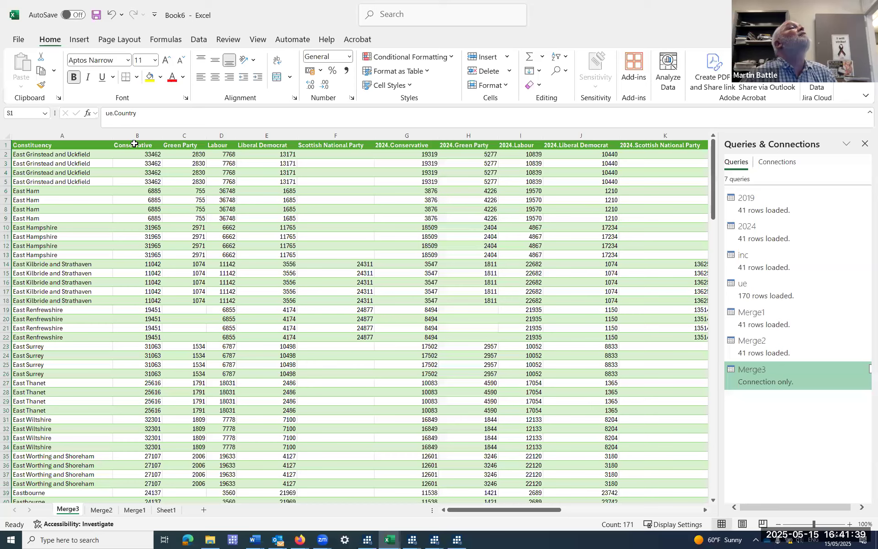
{"action": "left_click", "coordinate": [134, 144]}
{"action": "left_click", "coordinate": [173, 116]}
{"action": "type", "text": "2019"}
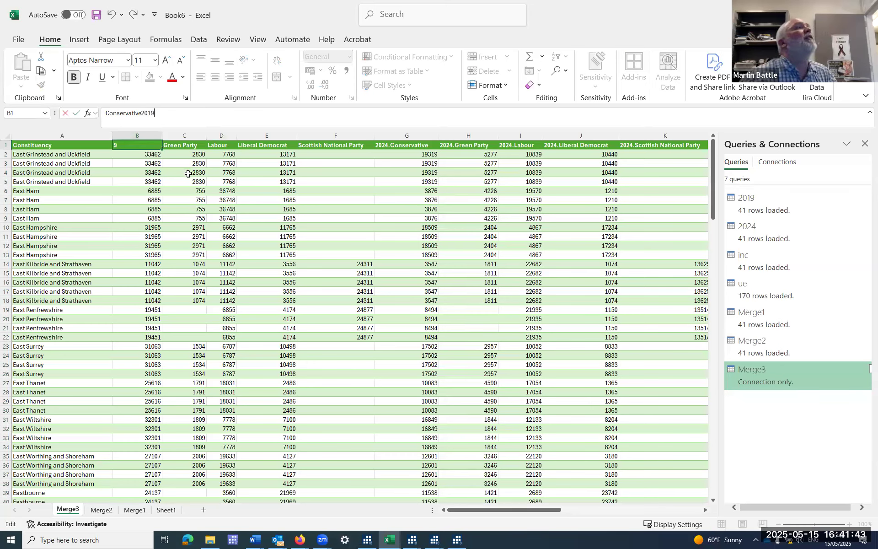
{"action": "left_click", "coordinate": [187, 146]}
{"action": "left_click", "coordinate": [155, 114]}
{"action": "type", "text": "201"}
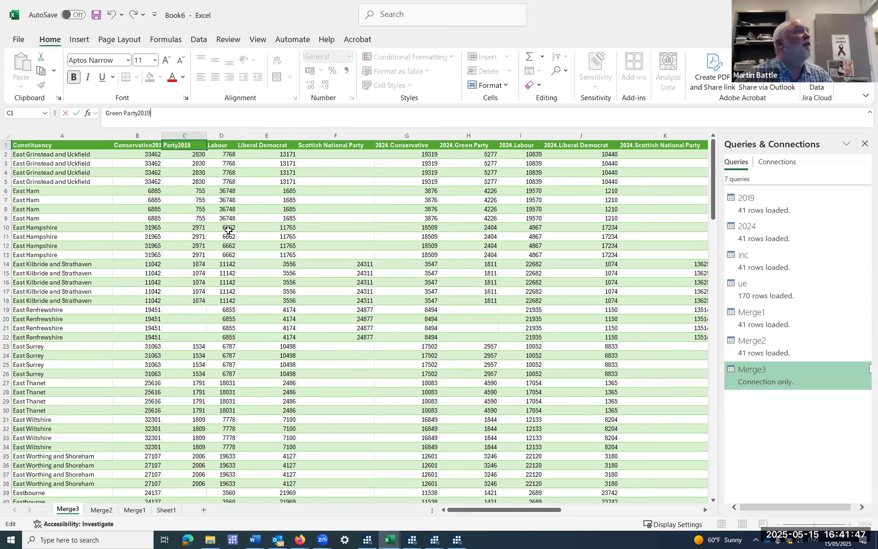
{"action": "type", "text": "9"}
{"action": "left_click", "coordinate": [228, 230]}
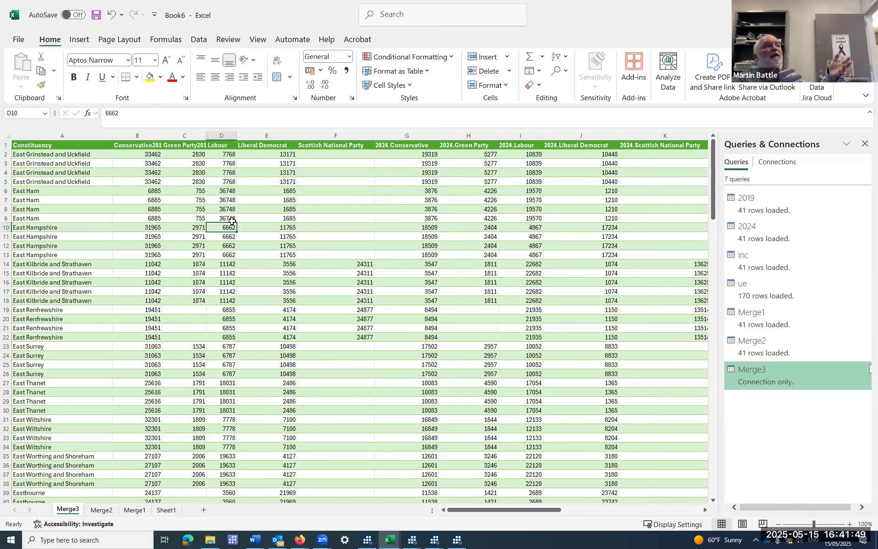